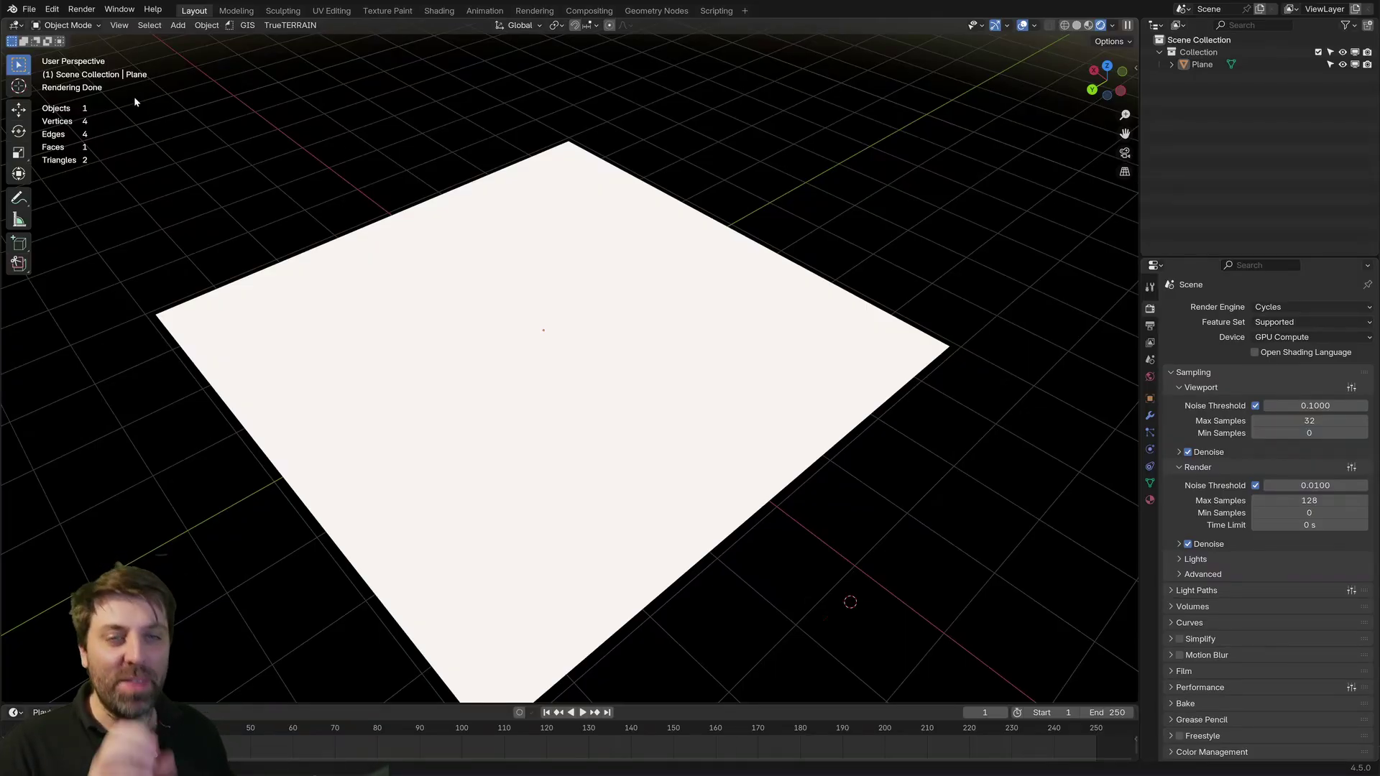
Step: Look through the add-ons and available extensions in the preferences for the BagaPie extension
{"action": "left_click", "coordinate": [52, 9]}
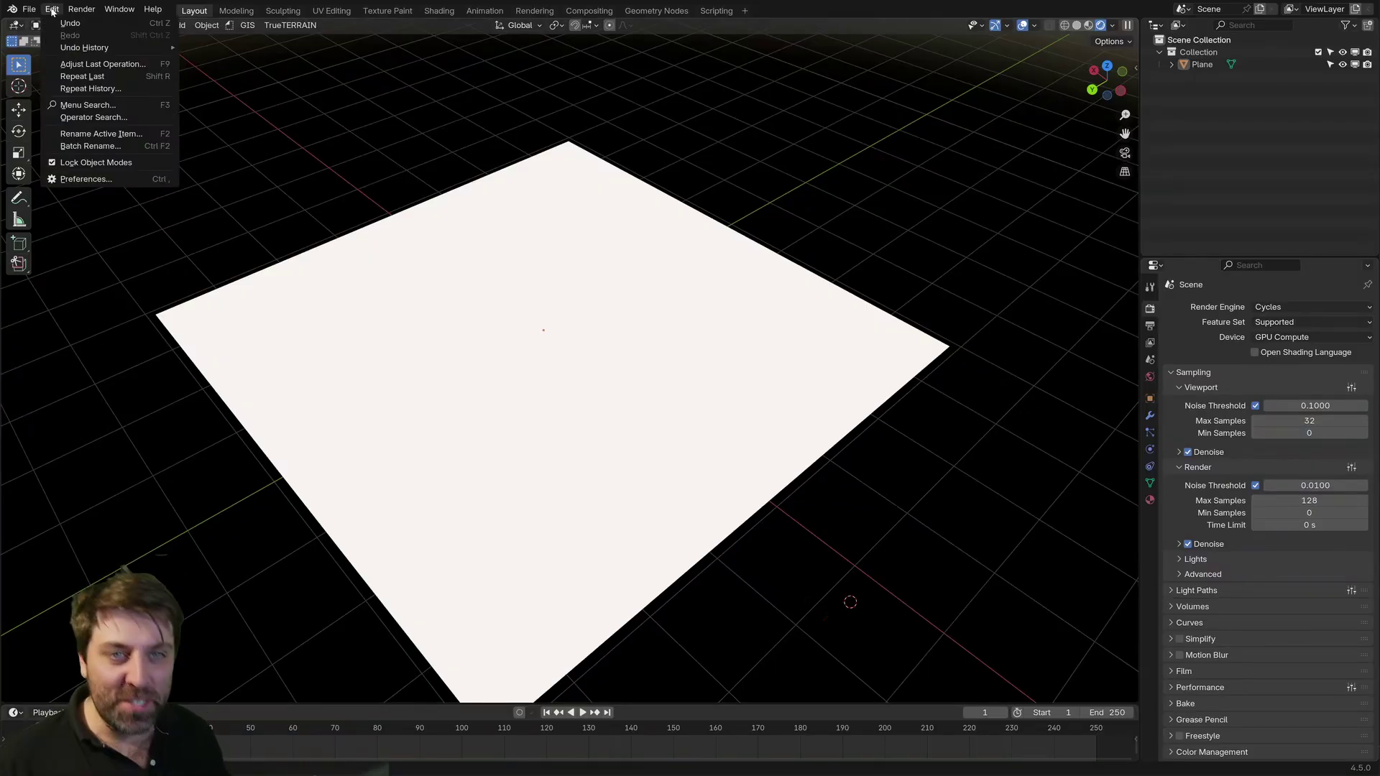
{"action": "left_click", "coordinate": [101, 179]}
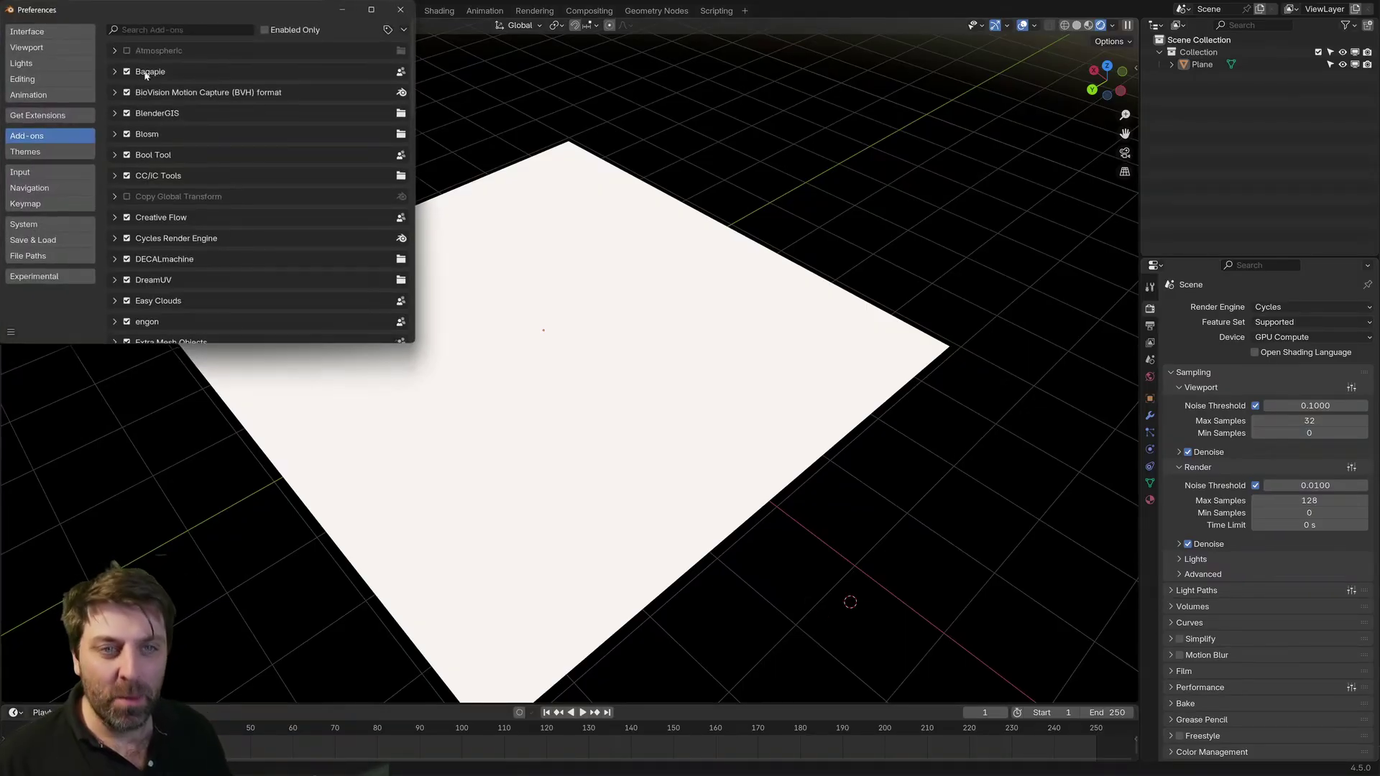
{"action": "left_click", "coordinate": [180, 32]}
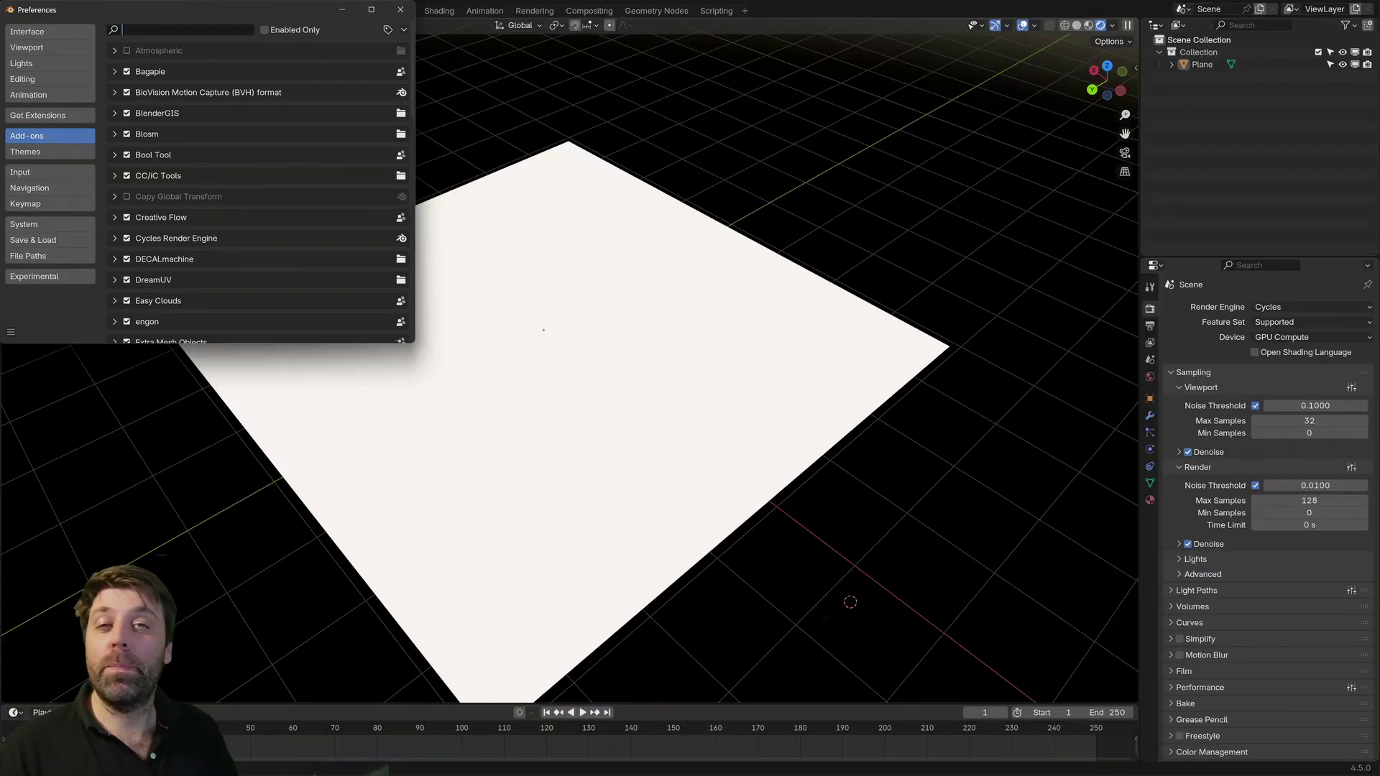
{"action": "type", "text": "baga"}
{"action": "left_click", "coordinate": [50, 115]}
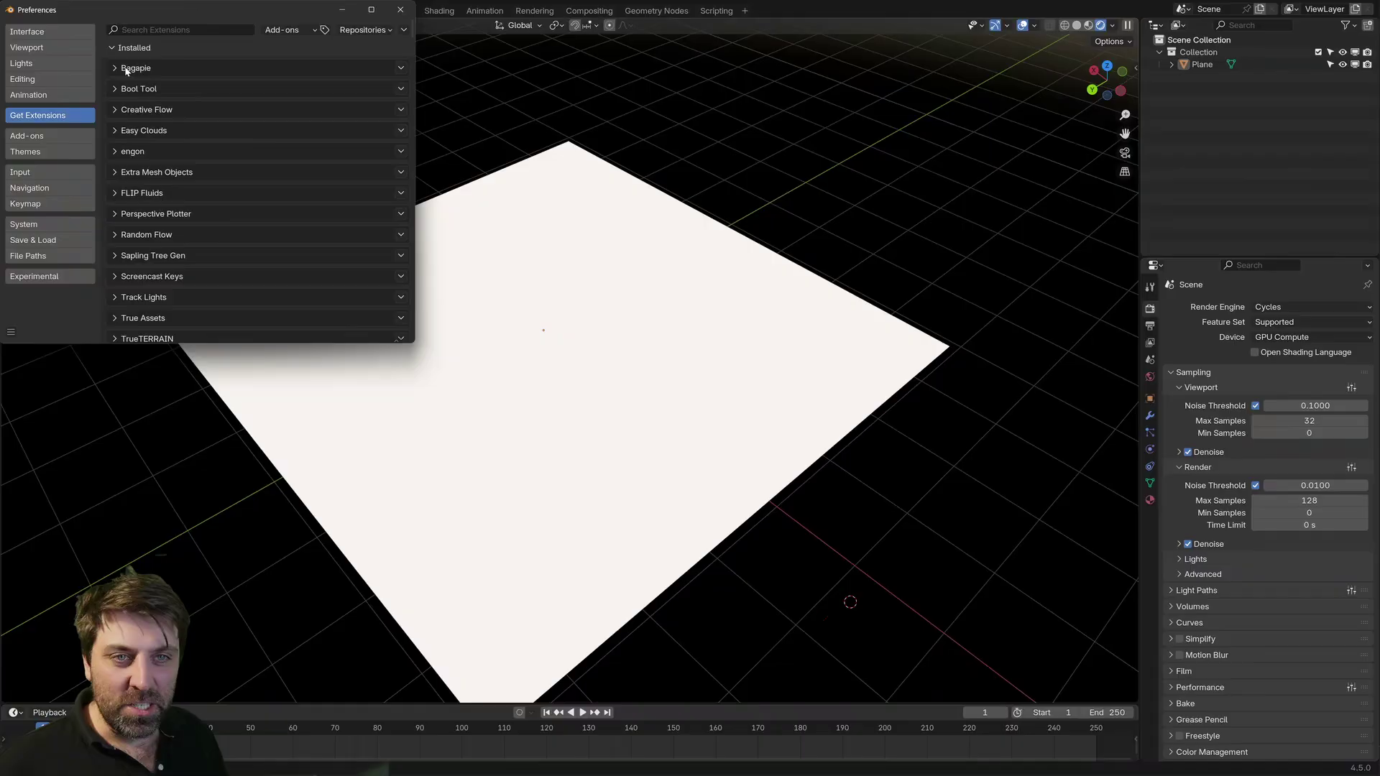
{"action": "left_click_drag", "start_coordinate": [411, 344], "coordinate": [411, 596]}
{"action": "scroll", "coordinate": [235, 335], "scroll_direction": "down", "scroll_amount": 15}
{"action": "scroll", "coordinate": [230, 331], "scroll_direction": "down", "scroll_amount": 10}
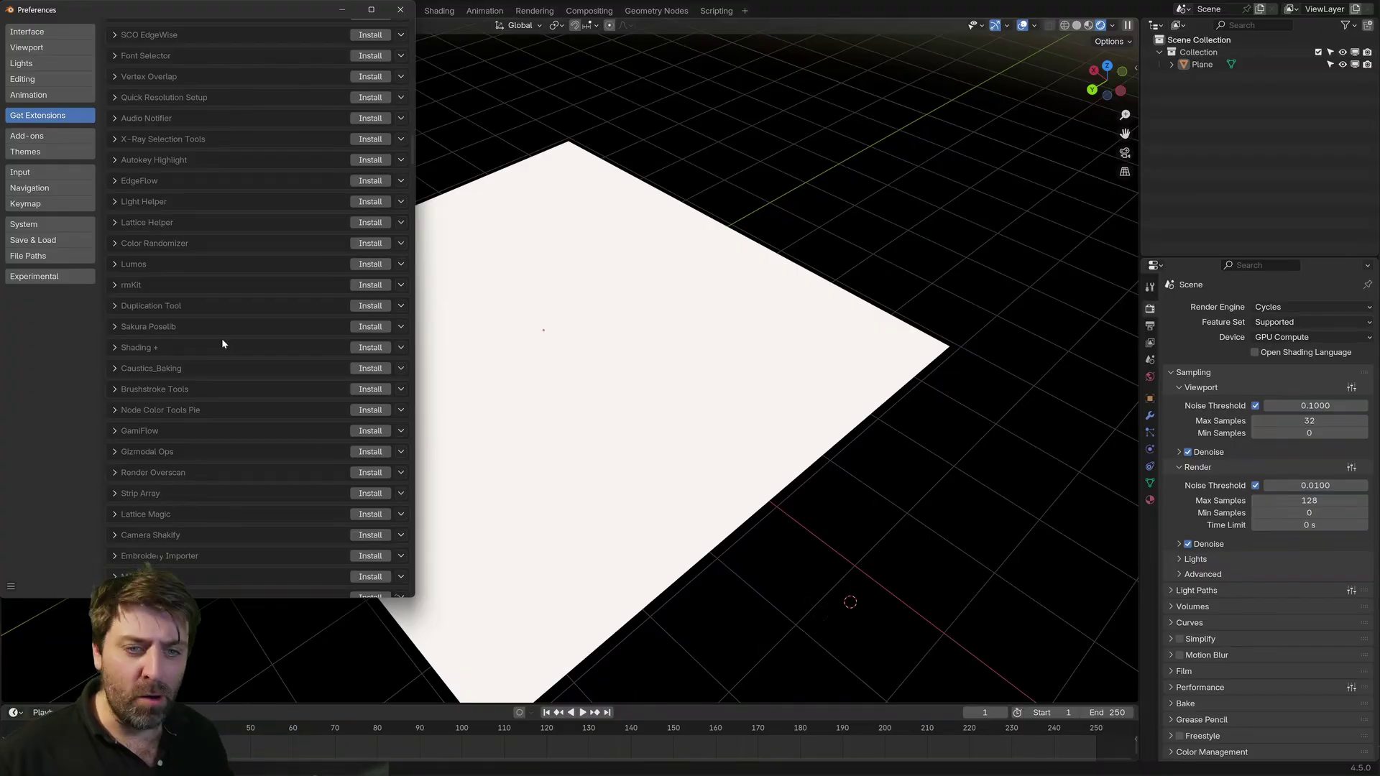
Step: Select the plane and add a BagaPie Stair Linear staircase at the 3D cursor
{"action": "left_click", "coordinate": [514, 368]}
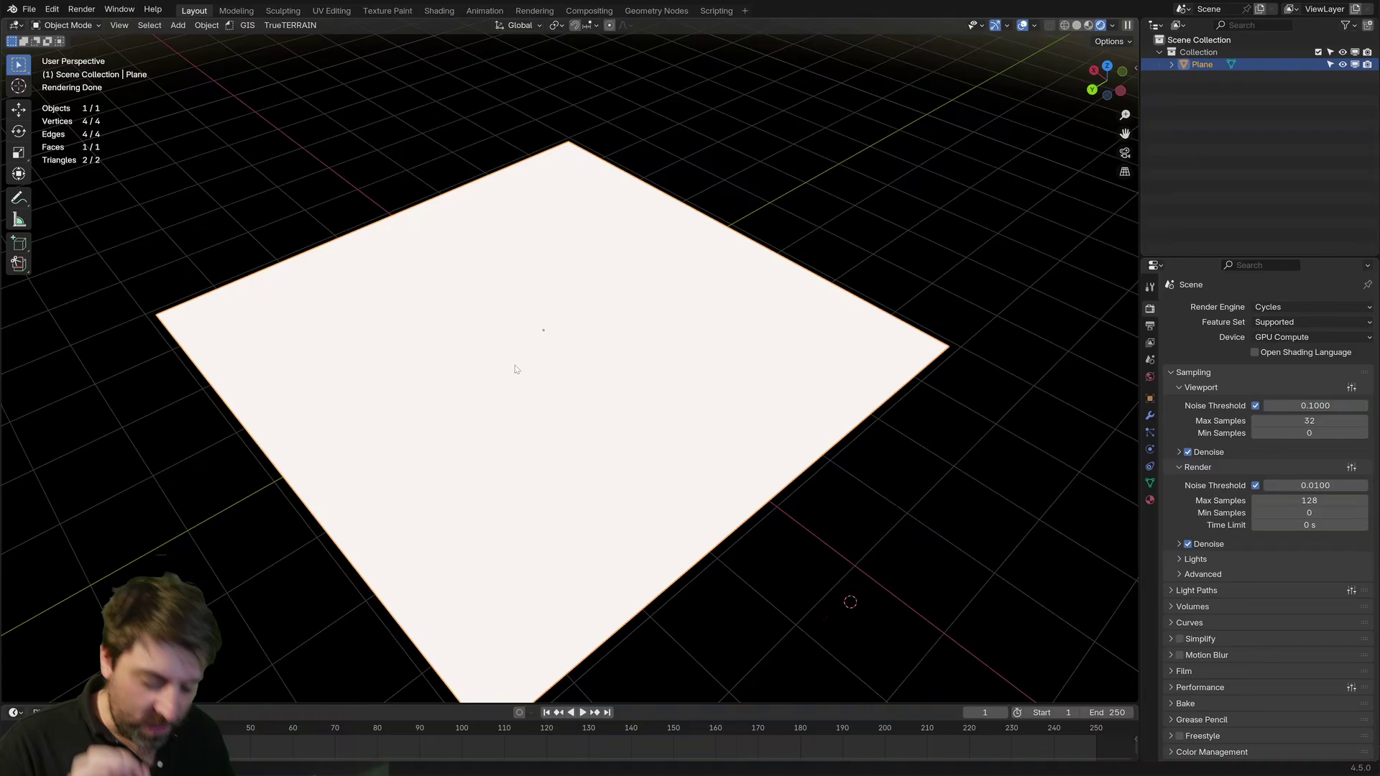
{"action": "key", "text": "j"}
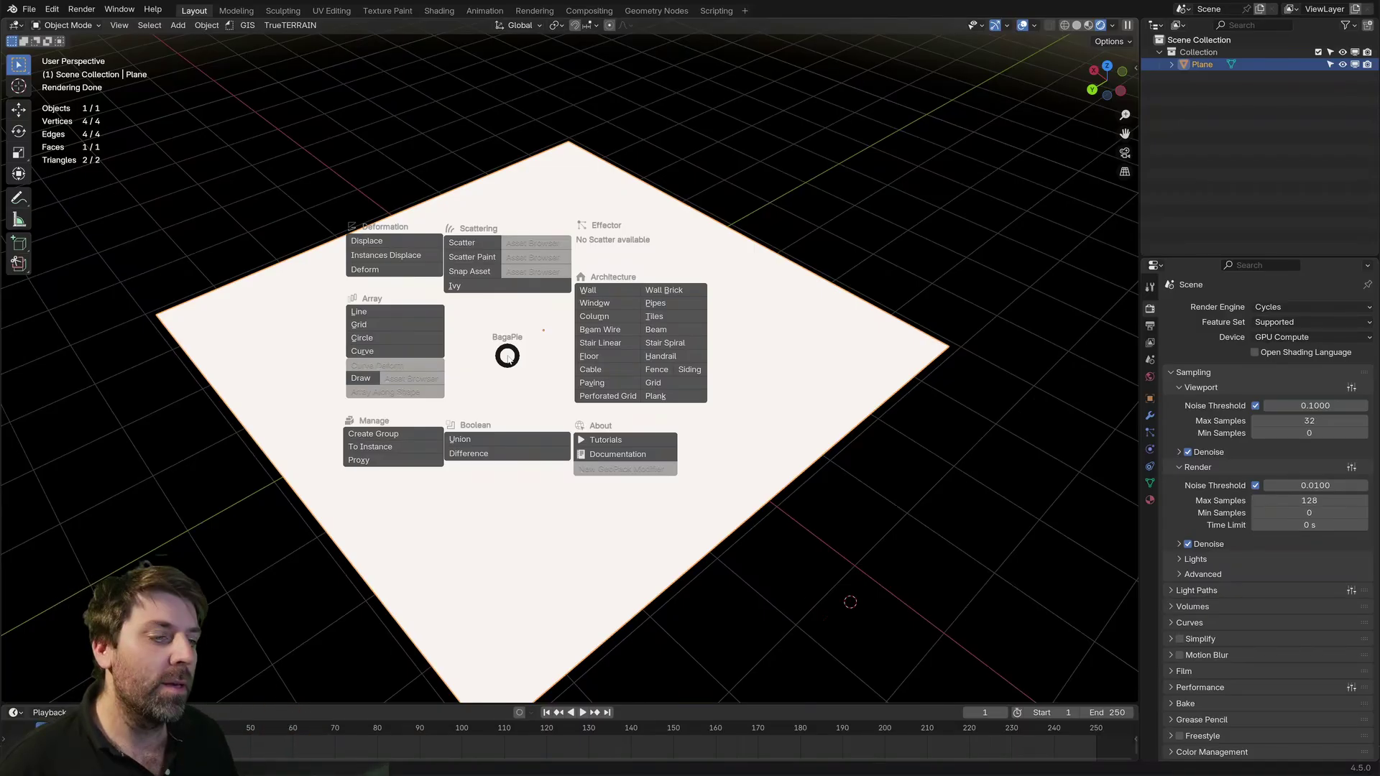
{"action": "left_click", "coordinate": [608, 345]}
{"action": "middle_click_drag", "start_coordinate": [902, 322], "coordinate": [929, 359]}
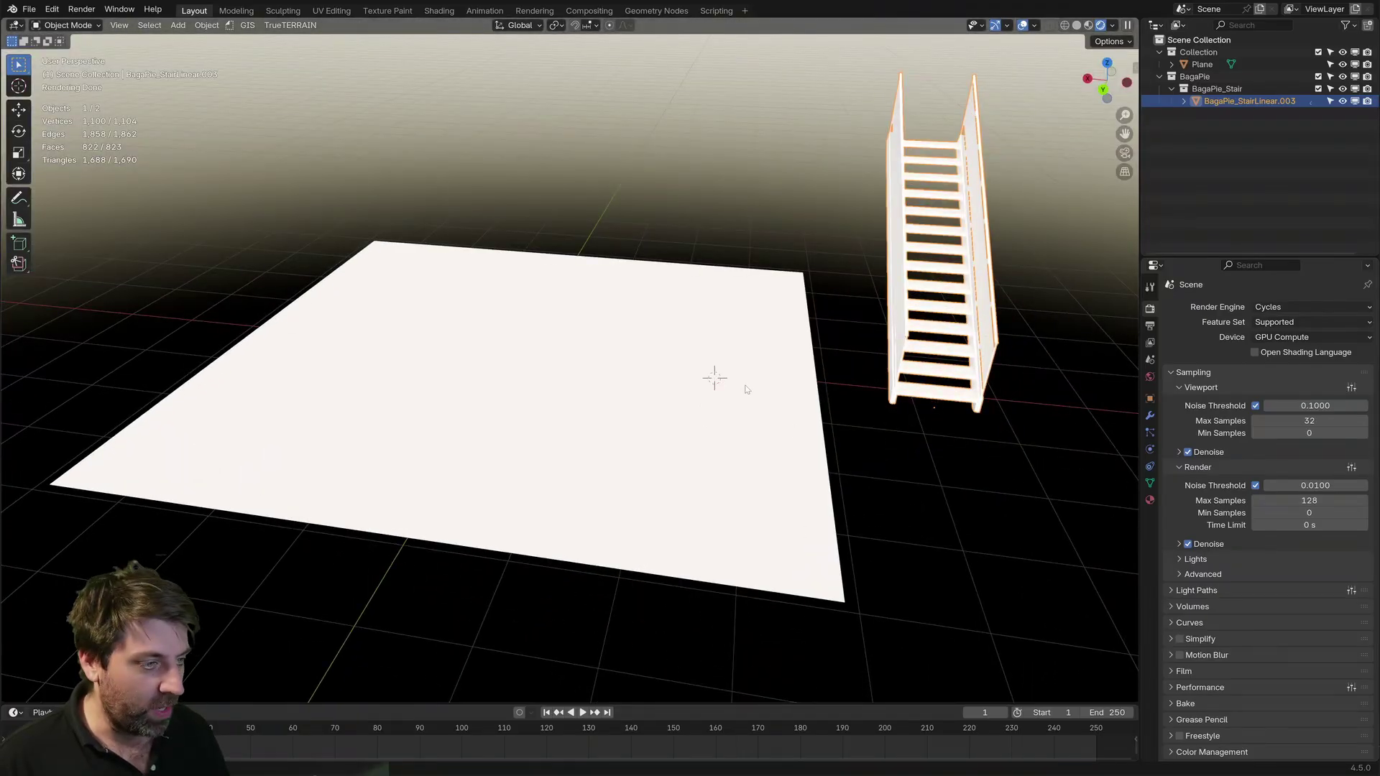
Step: Move the 3D cursor onto the plane and add a BagaPie Stair Spiral staircase there
{"action": "middle_click_drag", "start_coordinate": [715, 376], "coordinate": [644, 382]}
{"action": "key", "text": "j"}
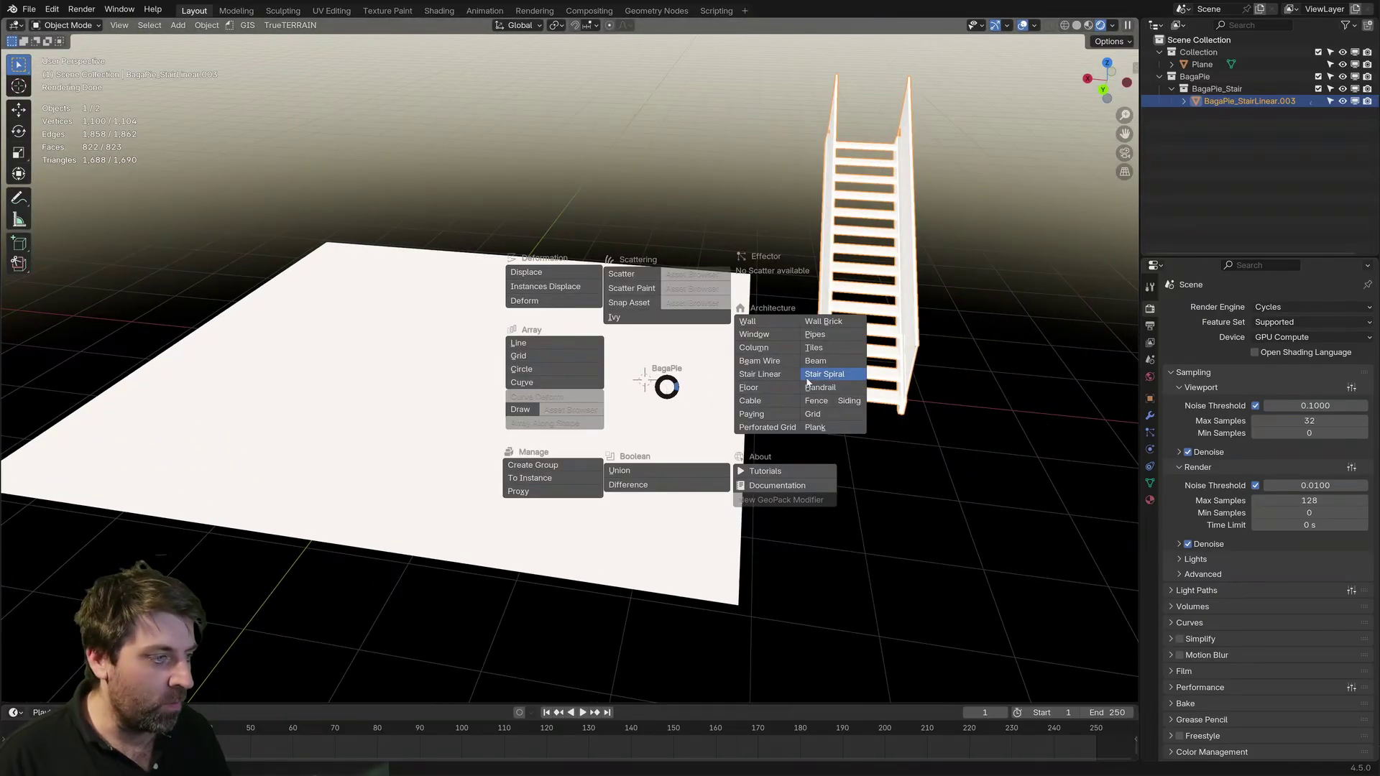
{"action": "left_click", "coordinate": [824, 374]}
{"action": "middle_click_drag", "start_coordinate": [825, 378], "coordinate": [564, 407]}
Step: Scale up the plane so it extends beneath both staircases and apply its transform
{"action": "left_click", "coordinate": [564, 406]}
{"action": "key", "text": "s"}
{"action": "left_click", "coordinate": [754, 495]}
{"action": "key", "text": "ctrl+a"}
{"action": "left_click", "coordinate": [754, 492]}
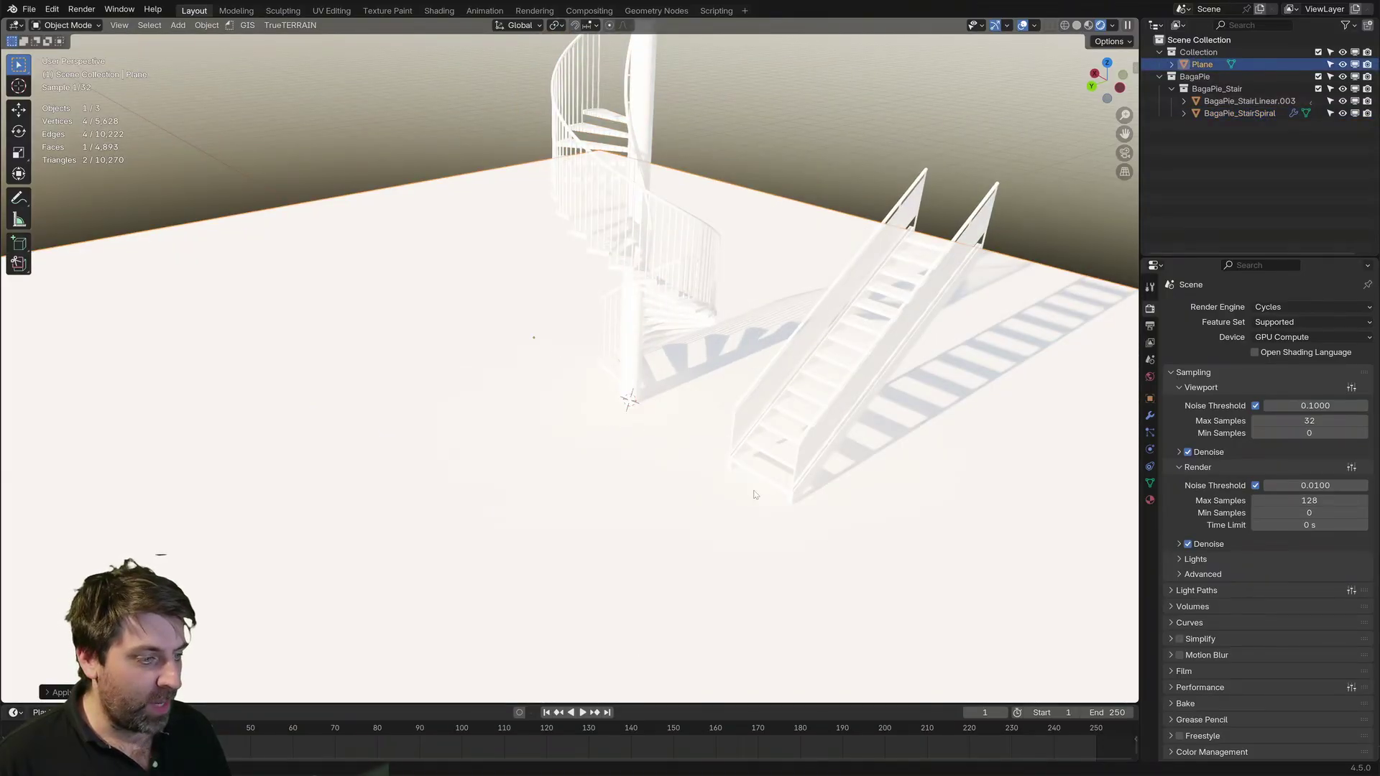
Step: Darken the base color of the plane's material to a value of about 0.018
{"action": "left_click", "coordinate": [1150, 499]}
{"action": "left_click", "coordinate": [1305, 434]}
{"action": "left_click_drag", "start_coordinate": [1346, 247], "coordinate": [1347, 314]}
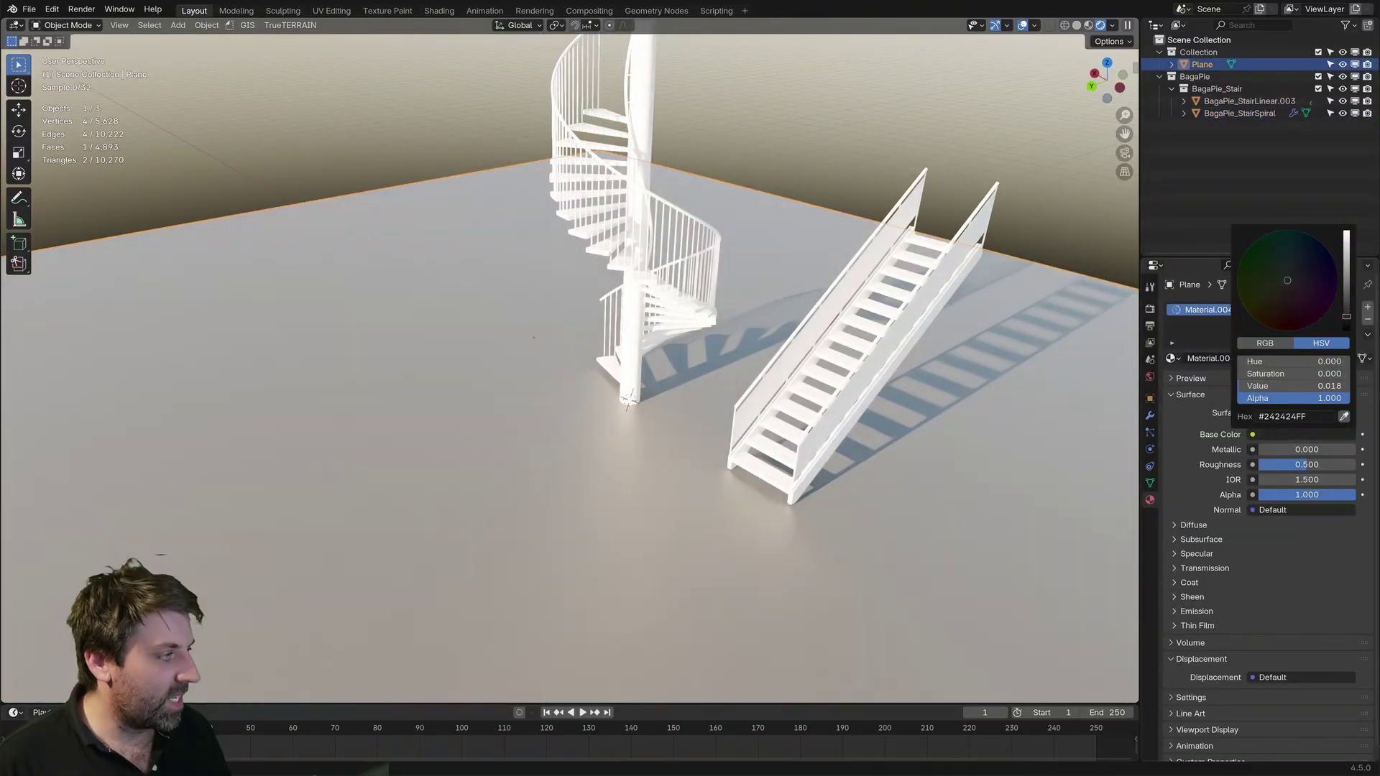
Step: Draw an L-shaped BagaPie Handrail on the plane, running in front of the staircases
{"action": "scroll", "coordinate": [574, 443], "scroll_direction": "down", "scroll_amount": 1}
{"action": "scroll", "coordinate": [574, 442], "scroll_direction": "down", "scroll_amount": 5}
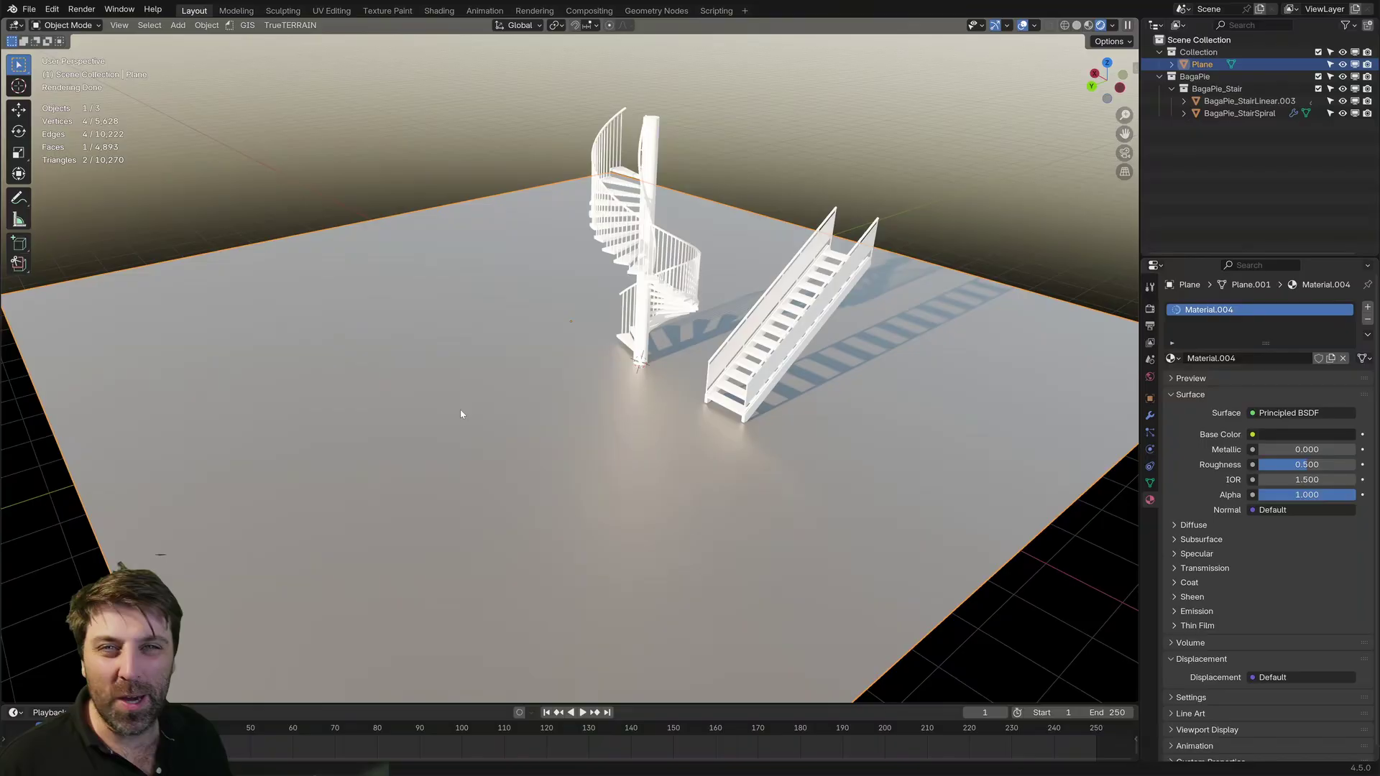
{"action": "key", "text": "j"}
{"action": "left_click", "coordinate": [466, 378]}
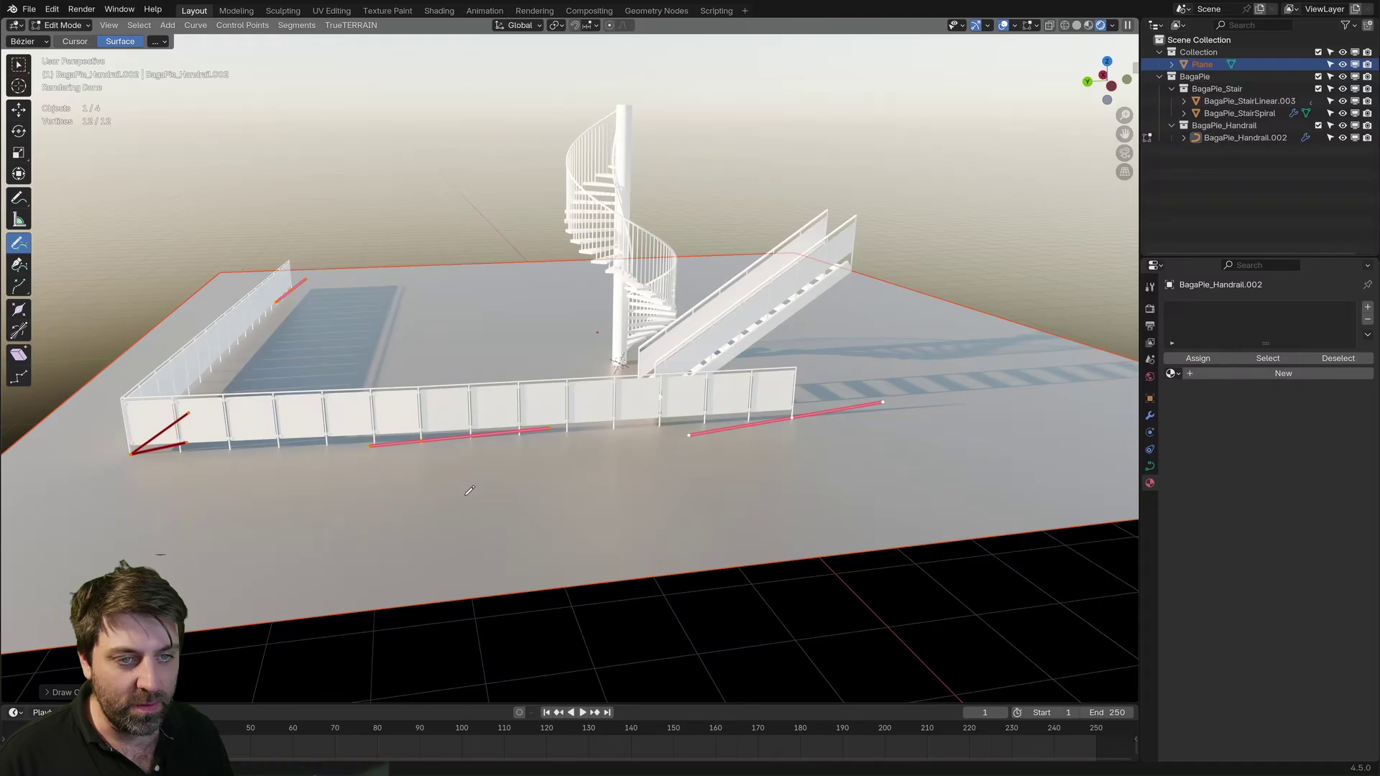
Step: Draw an L-shaped run of BagaPie Pipes on the open part of the plane and return to Object Mode
{"action": "key", "text": "j"}
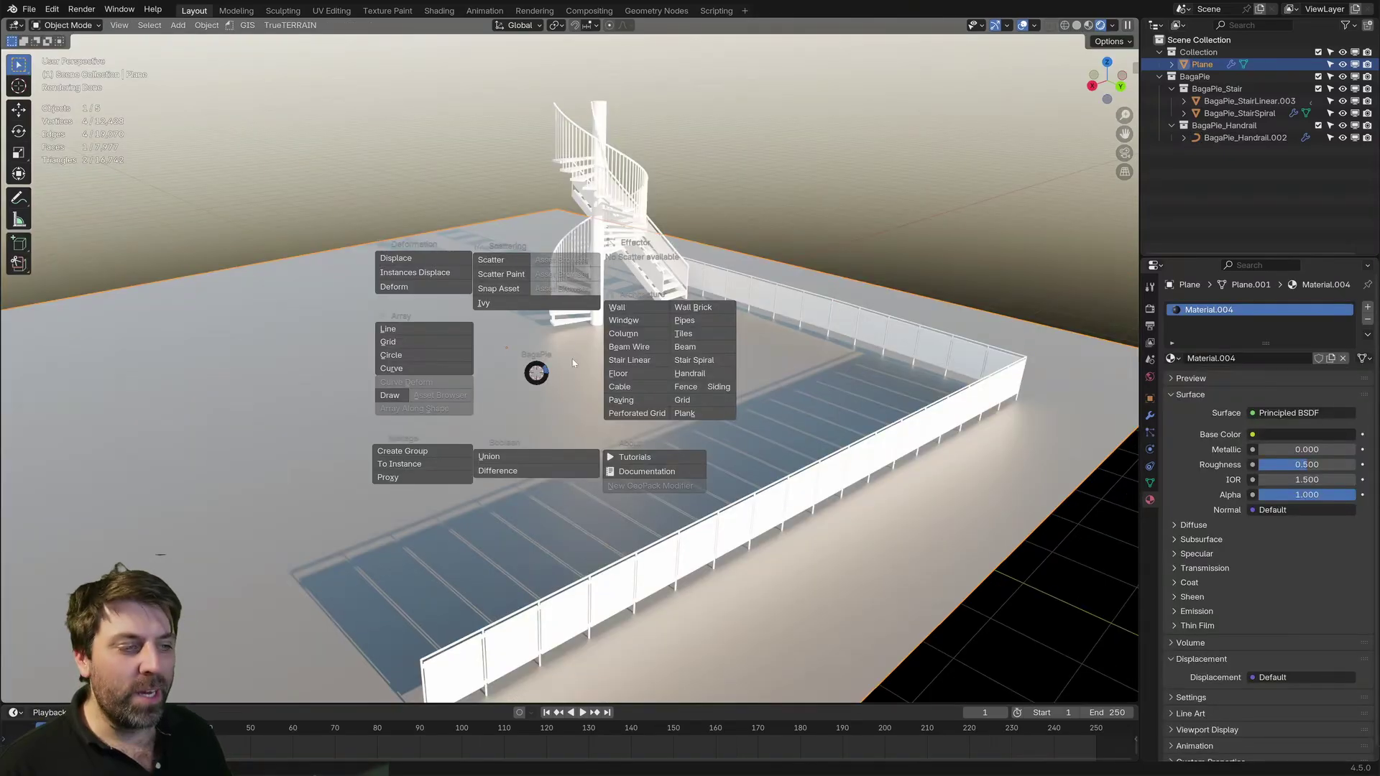
{"action": "left_click", "coordinate": [684, 321]}
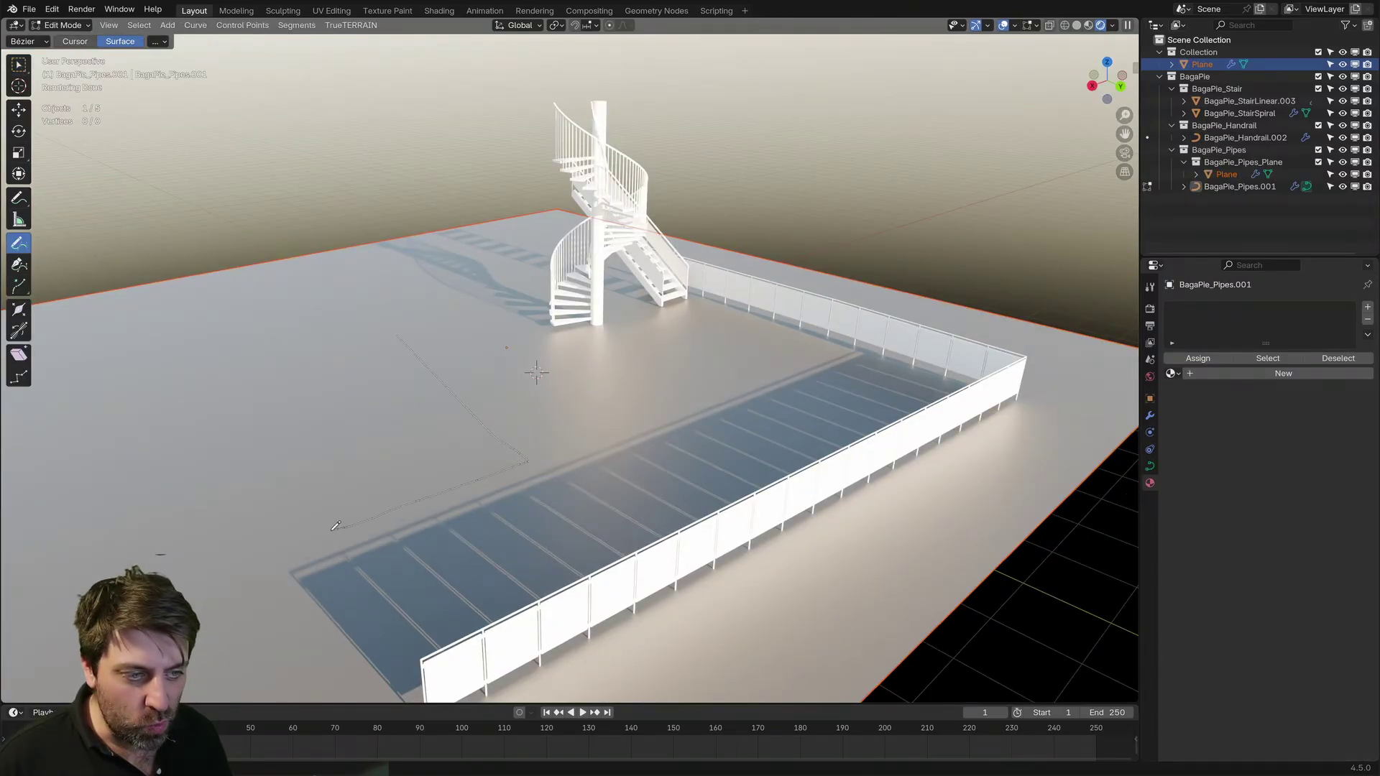
{"action": "left_click_drag", "start_coordinate": [335, 526], "coordinate": [336, 527]}
{"action": "middle_click_drag", "start_coordinate": [337, 526], "coordinate": [397, 457]}
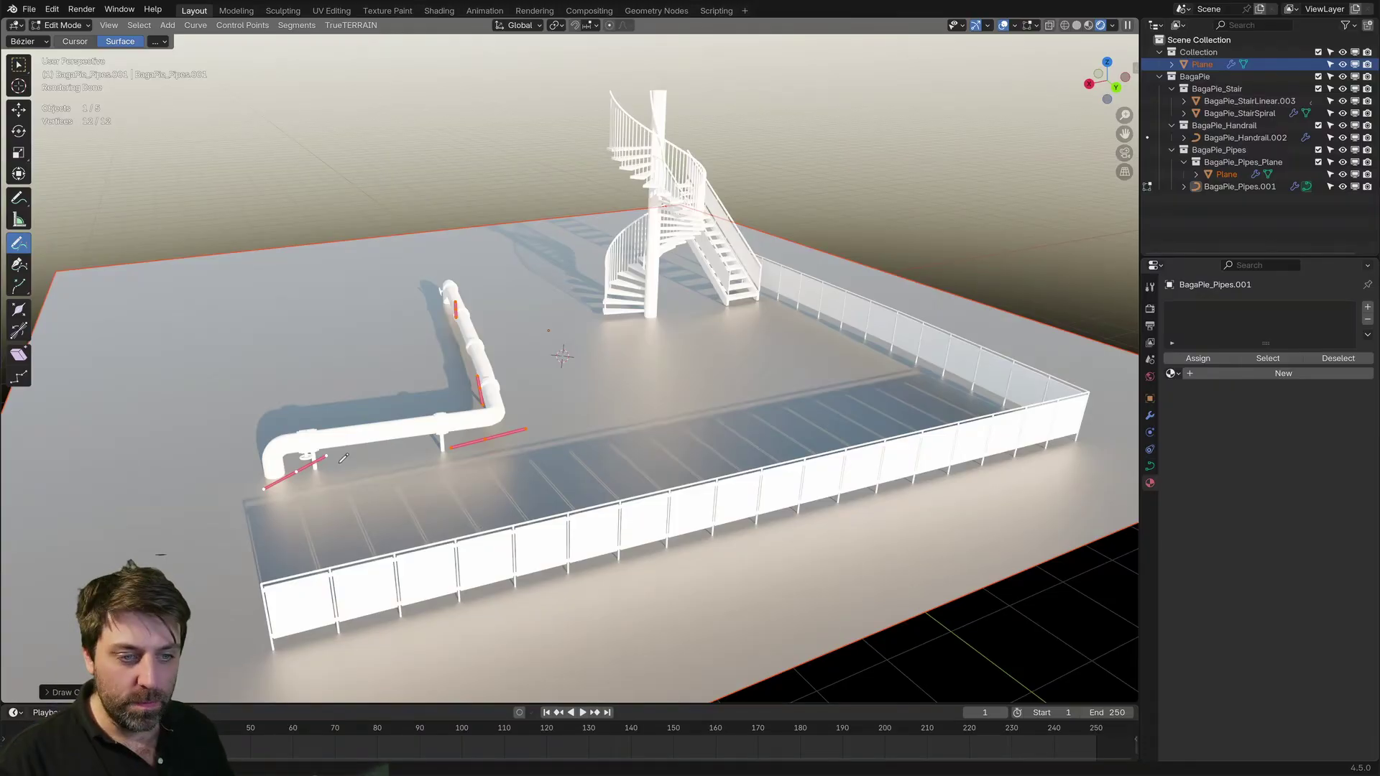
{"action": "scroll", "coordinate": [344, 458], "scroll_direction": "up", "scroll_amount": 8}
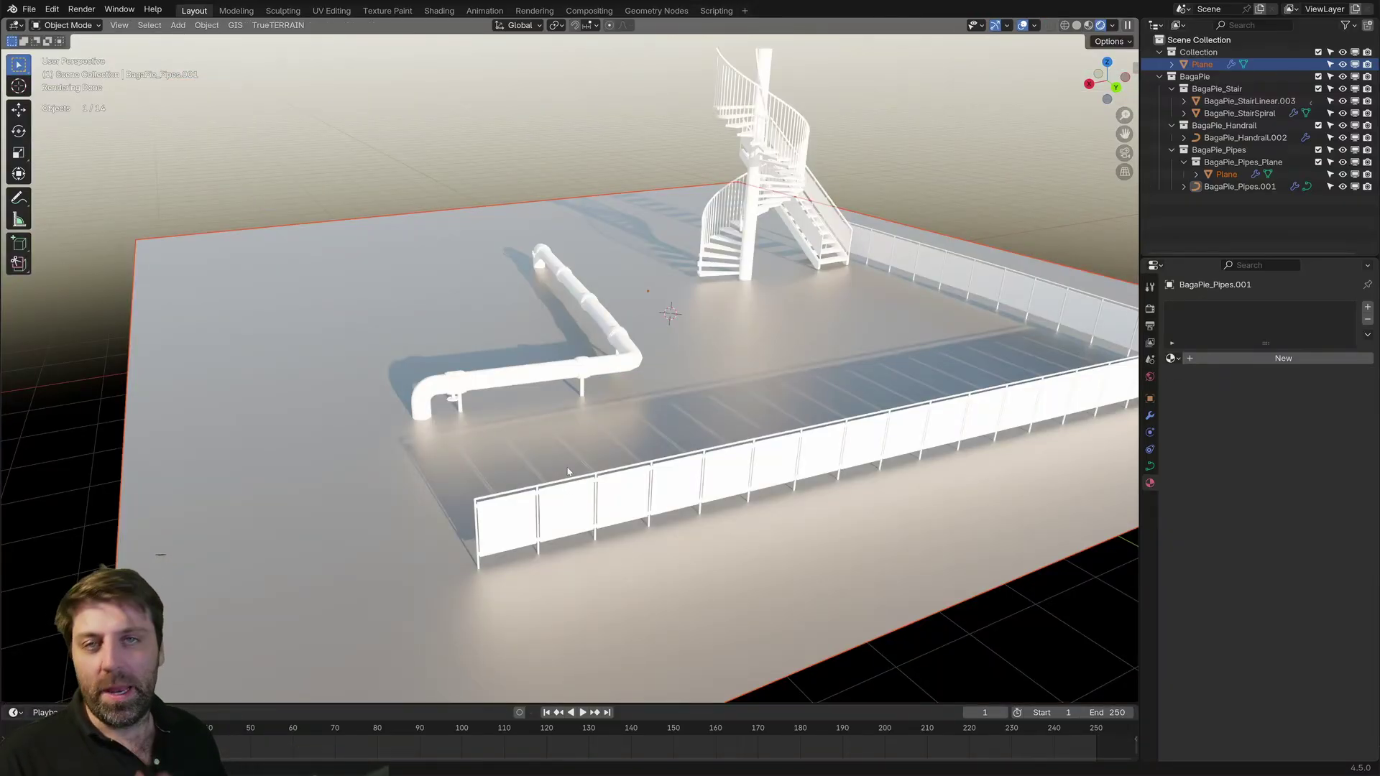
Step: Select the handrail and open its BagaPie modifier settings
{"action": "left_click", "coordinate": [568, 471]}
{"action": "left_click", "coordinate": [602, 495]}
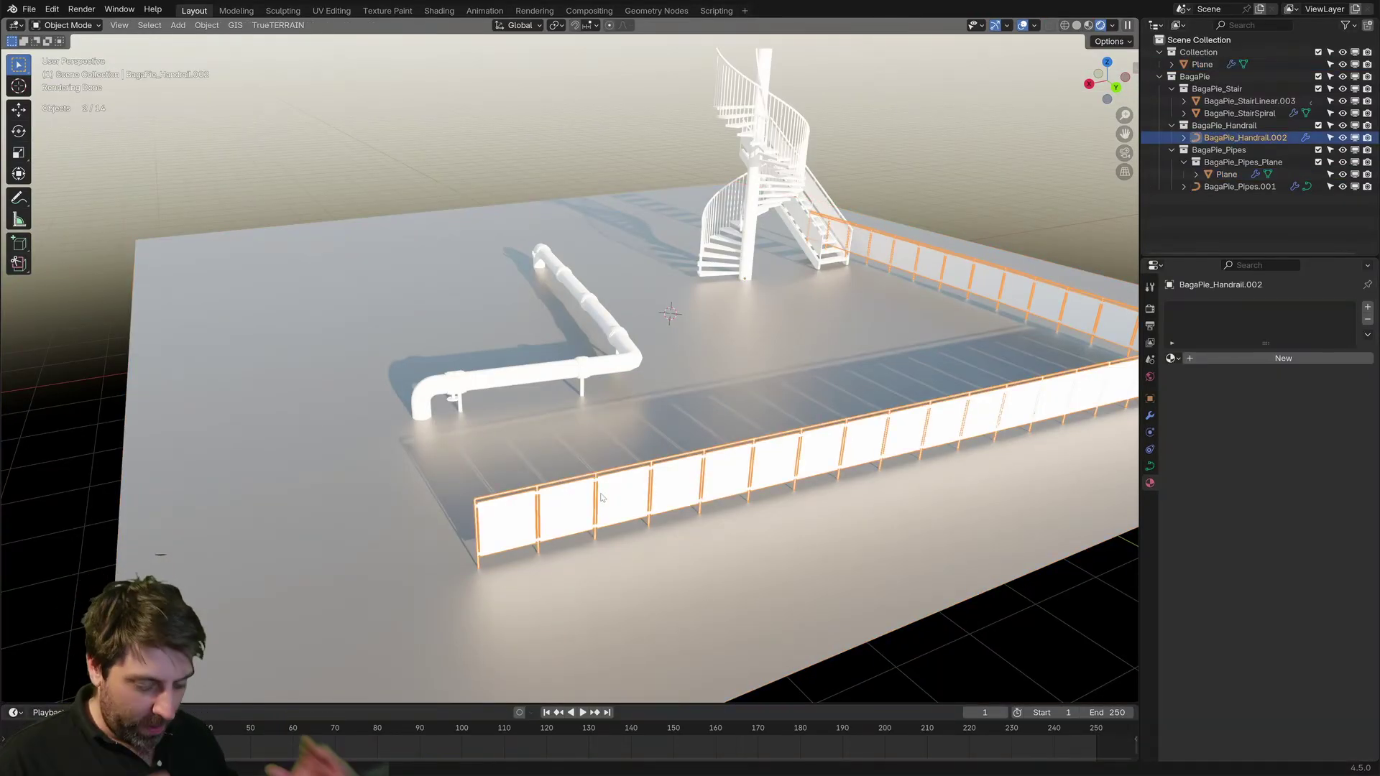
{"action": "key", "text": "m"}
{"action": "key", "text": "n"}
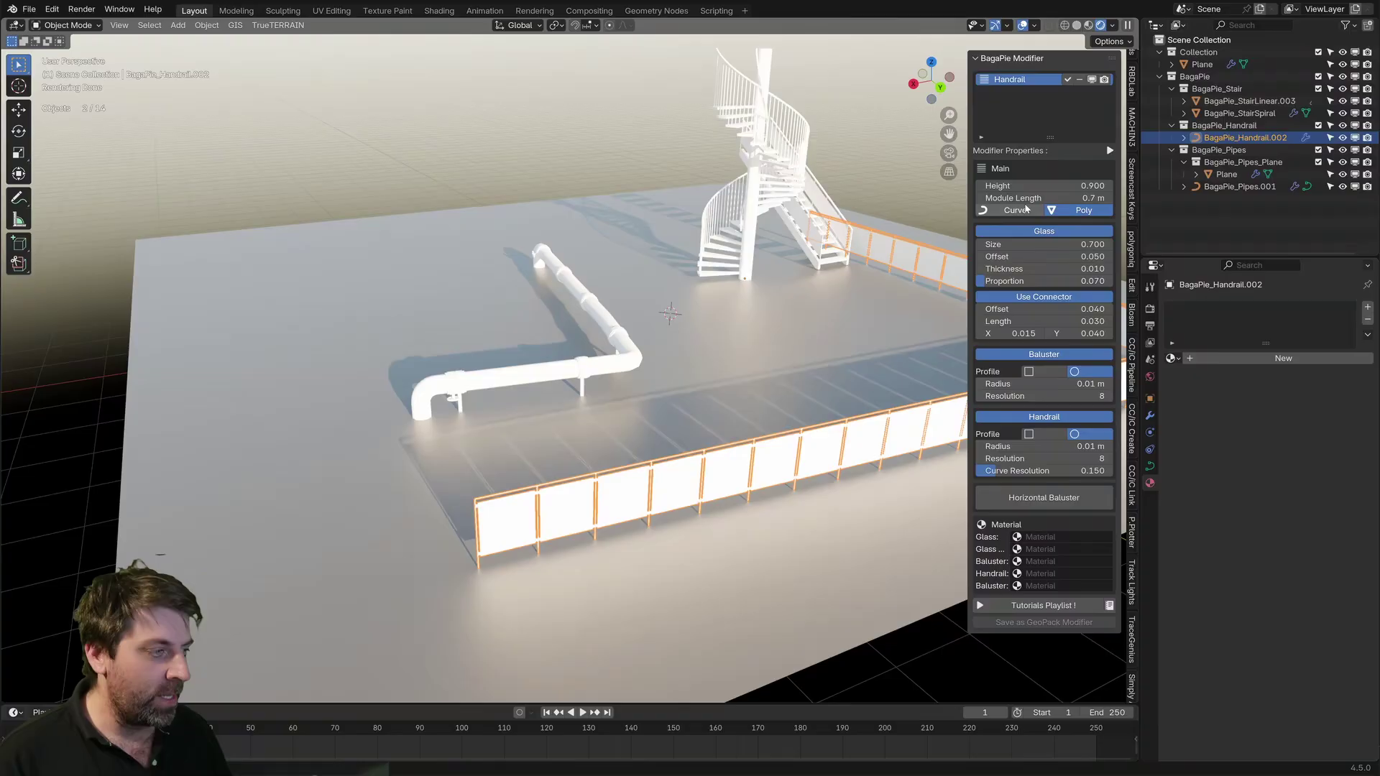
{"action": "scroll", "coordinate": [1128, 641], "scroll_direction": "down", "scroll_amount": 4}
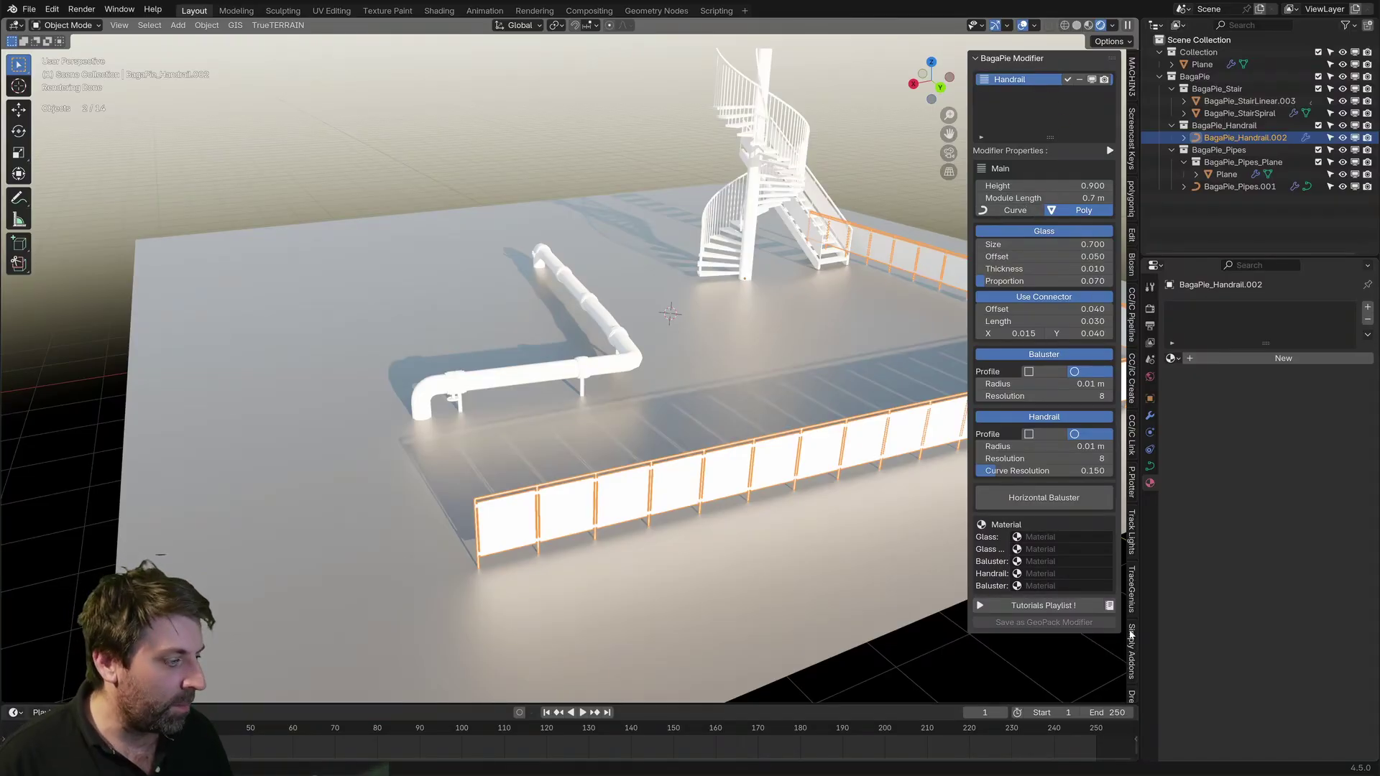
Step: Set the handrail's height to 2.740, its glass size to 2.370 and its glass offset to 0.070
{"action": "middle_click_drag", "start_coordinate": [672, 494], "coordinate": [613, 481], "text": "shift"}
{"action": "mouse_move", "coordinate": [1044, 244]}
{"action": "left_mouse_down"}
{"action": "mouse_move", "coordinate": [1013, 245]}
{"action": "mouse_move", "coordinate": [1040, 257]}
{"action": "left_mouse_up"}
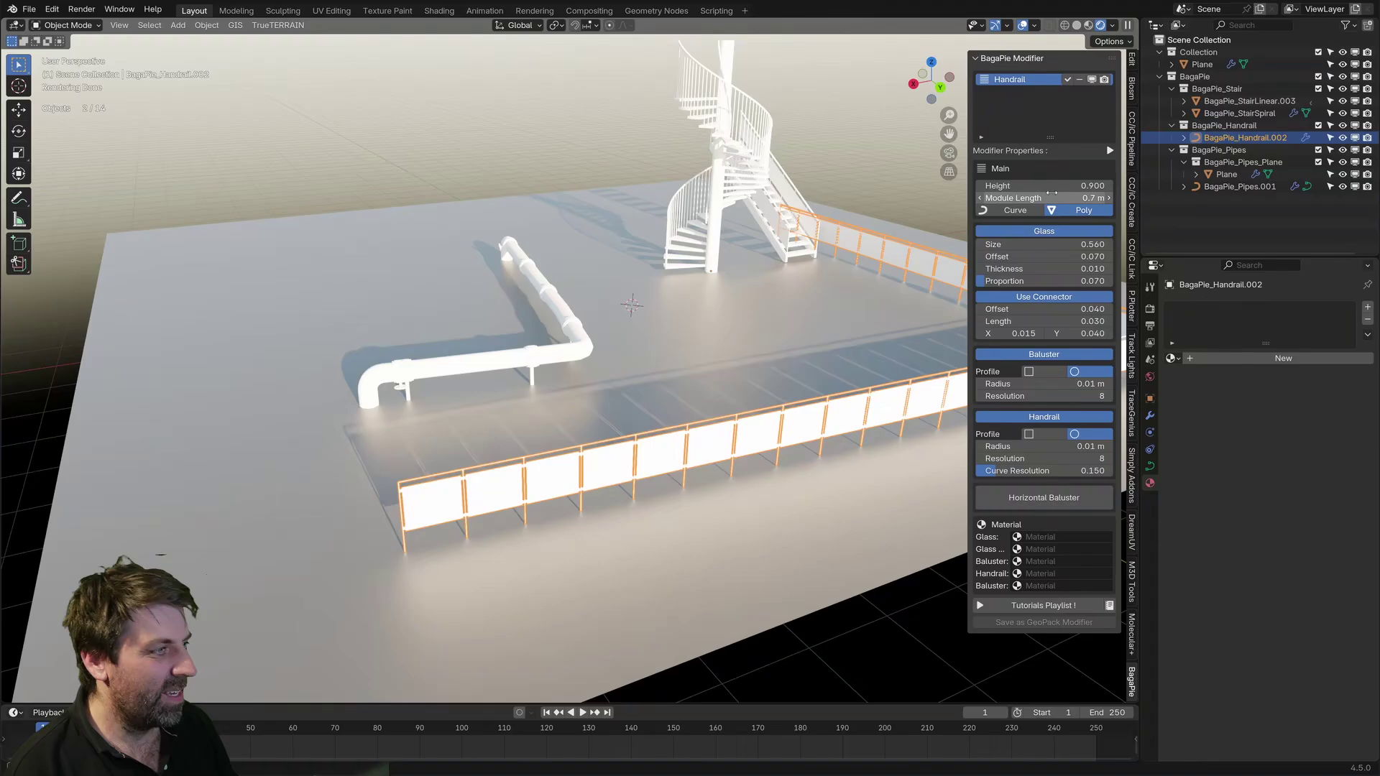
{"action": "left_click_drag", "start_coordinate": [1051, 186], "coordinate": [1070, 186]}
{"action": "mouse_move", "coordinate": [1042, 244]}
{"action": "left_mouse_down"}
{"action": "mouse_move", "coordinate": [1077, 245]}
{"action": "mouse_move", "coordinate": [1021, 244]}
{"action": "left_mouse_up"}
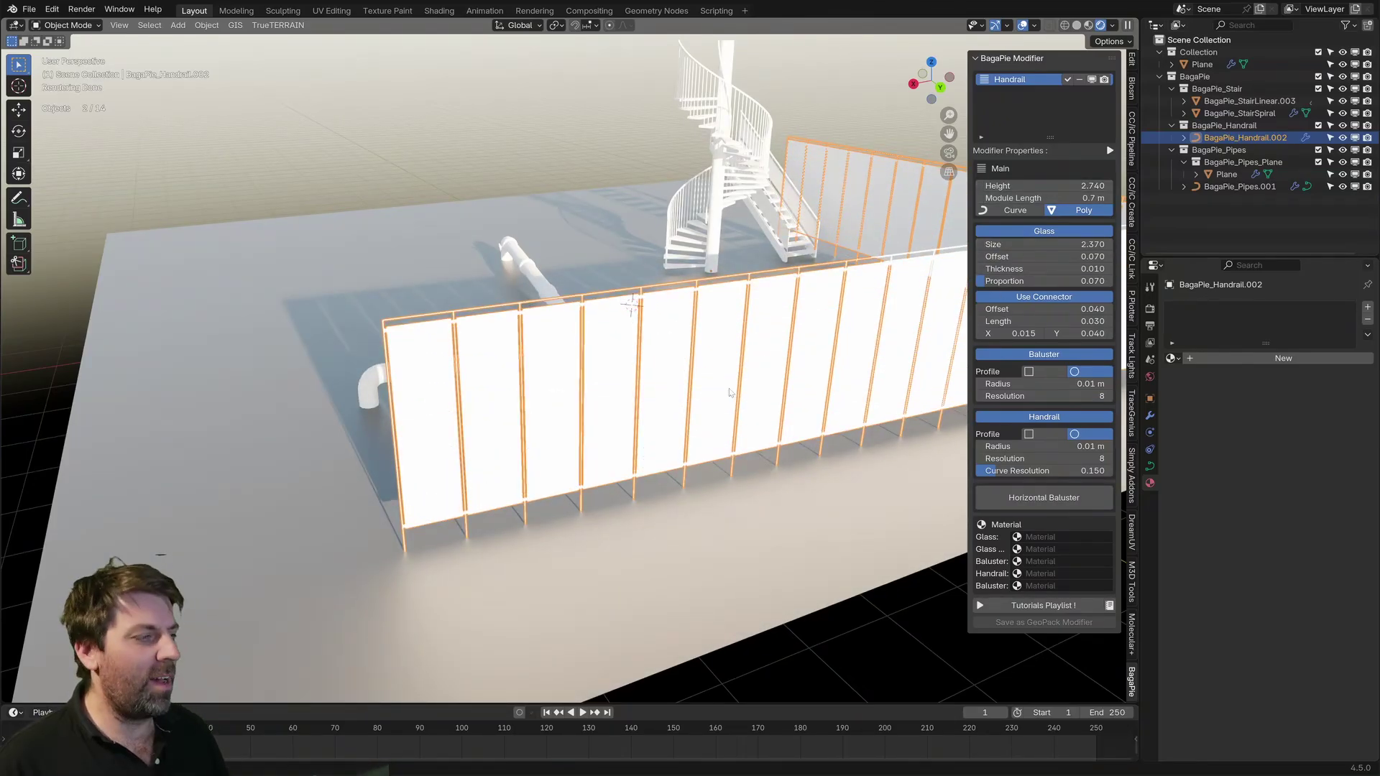
Step: Change both the baluster and handrail profiles from round to square
{"action": "middle_click_drag", "start_coordinate": [626, 360], "coordinate": [641, 360]}
{"action": "scroll", "coordinate": [641, 360], "scroll_direction": "up", "scroll_amount": 8}
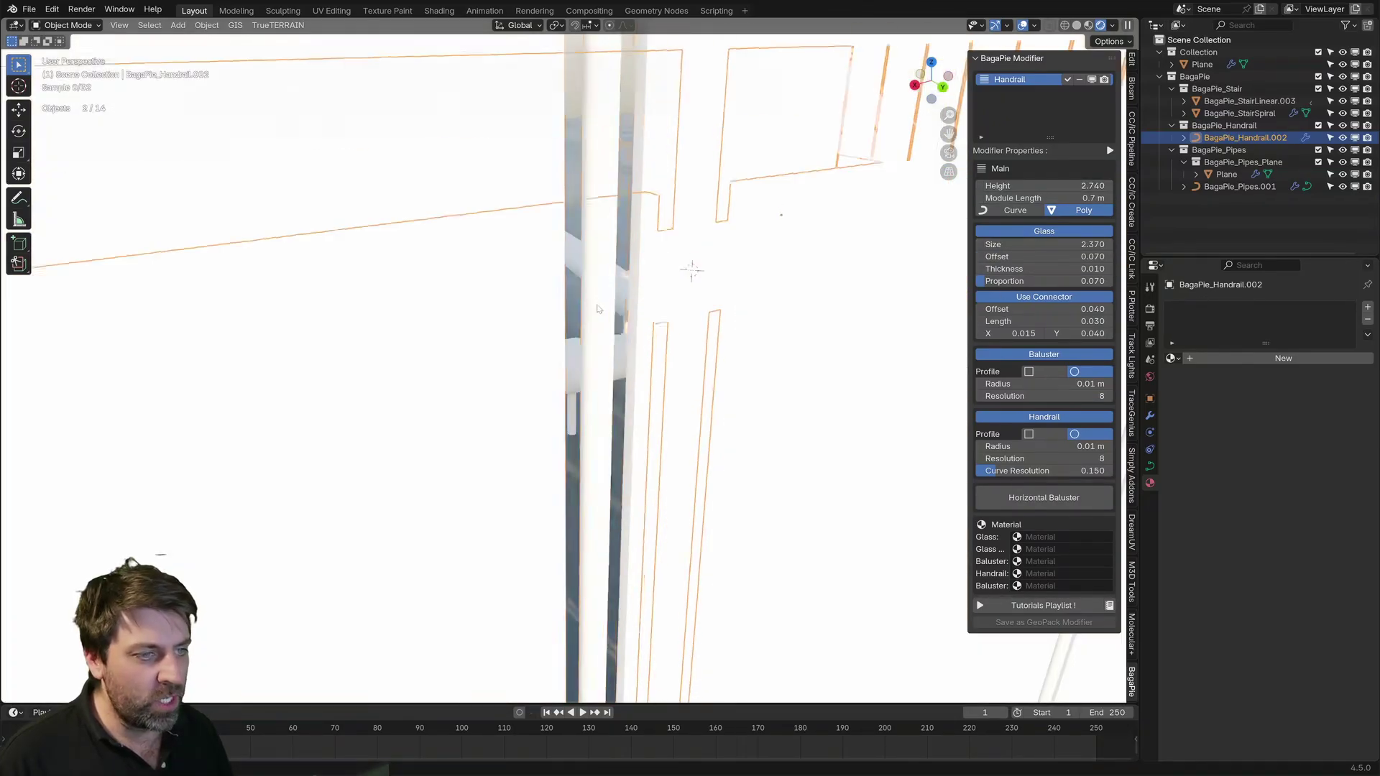
{"action": "middle_click_drag", "start_coordinate": [598, 311], "coordinate": [781, 450], "text": "shift"}
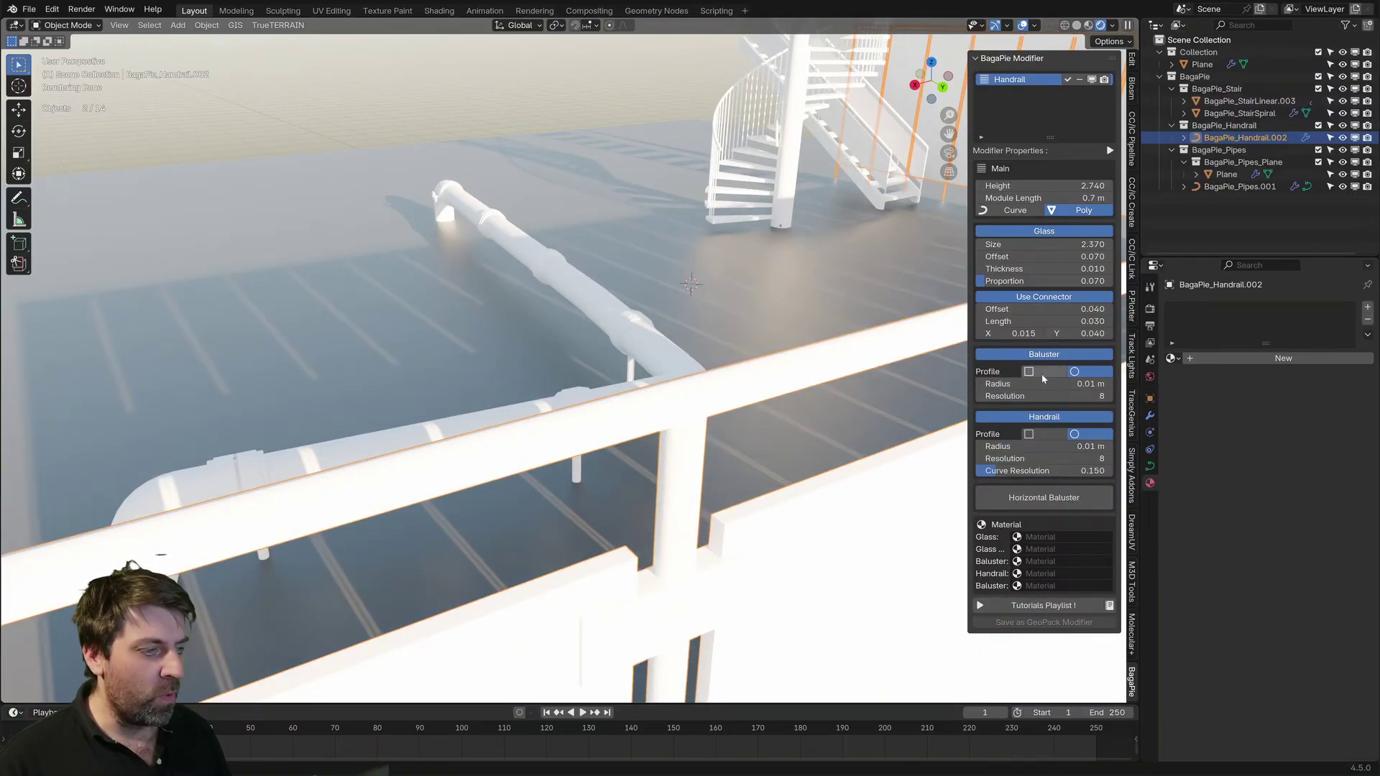
{"action": "left_click", "coordinate": [1042, 372]}
{"action": "left_click", "coordinate": [1042, 434]}
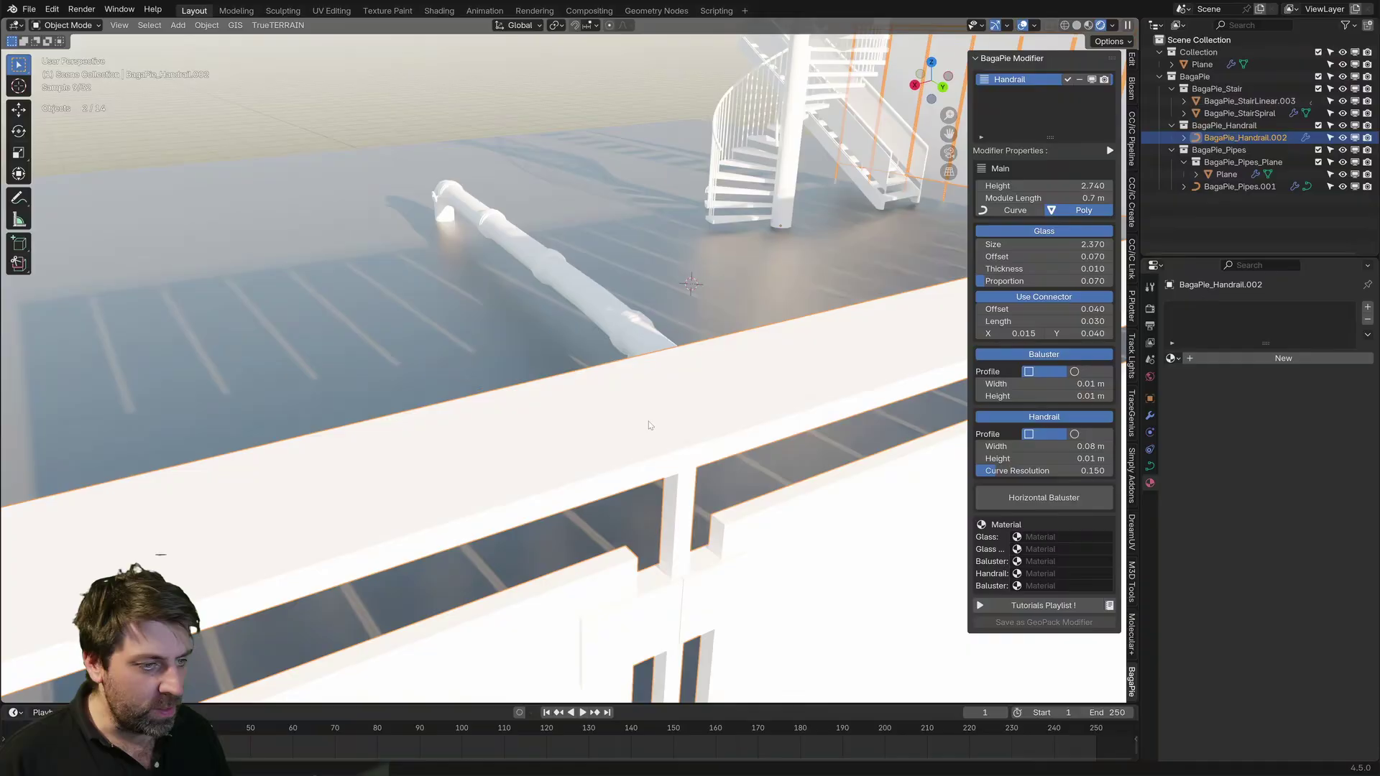
Step: Assign the Bark.001 material to the handrail's glass and leaf.002 to its glass connectors
{"action": "scroll", "coordinate": [649, 425], "scroll_direction": "down", "scroll_amount": 6}
{"action": "scroll", "coordinate": [638, 411], "scroll_direction": "down", "scroll_amount": 2}
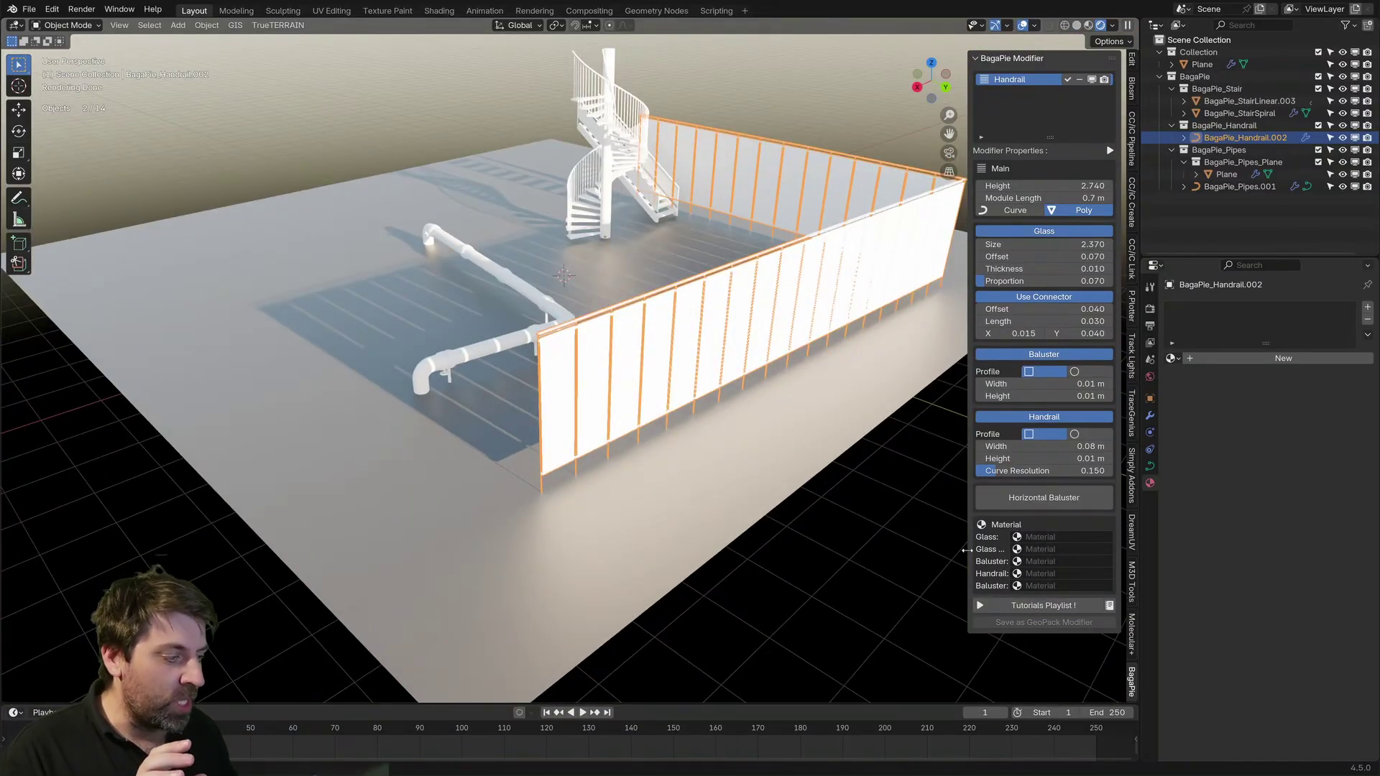
{"action": "left_click_drag", "start_coordinate": [967, 550], "coordinate": [794, 550]}
{"action": "left_click", "coordinate": [947, 537]}
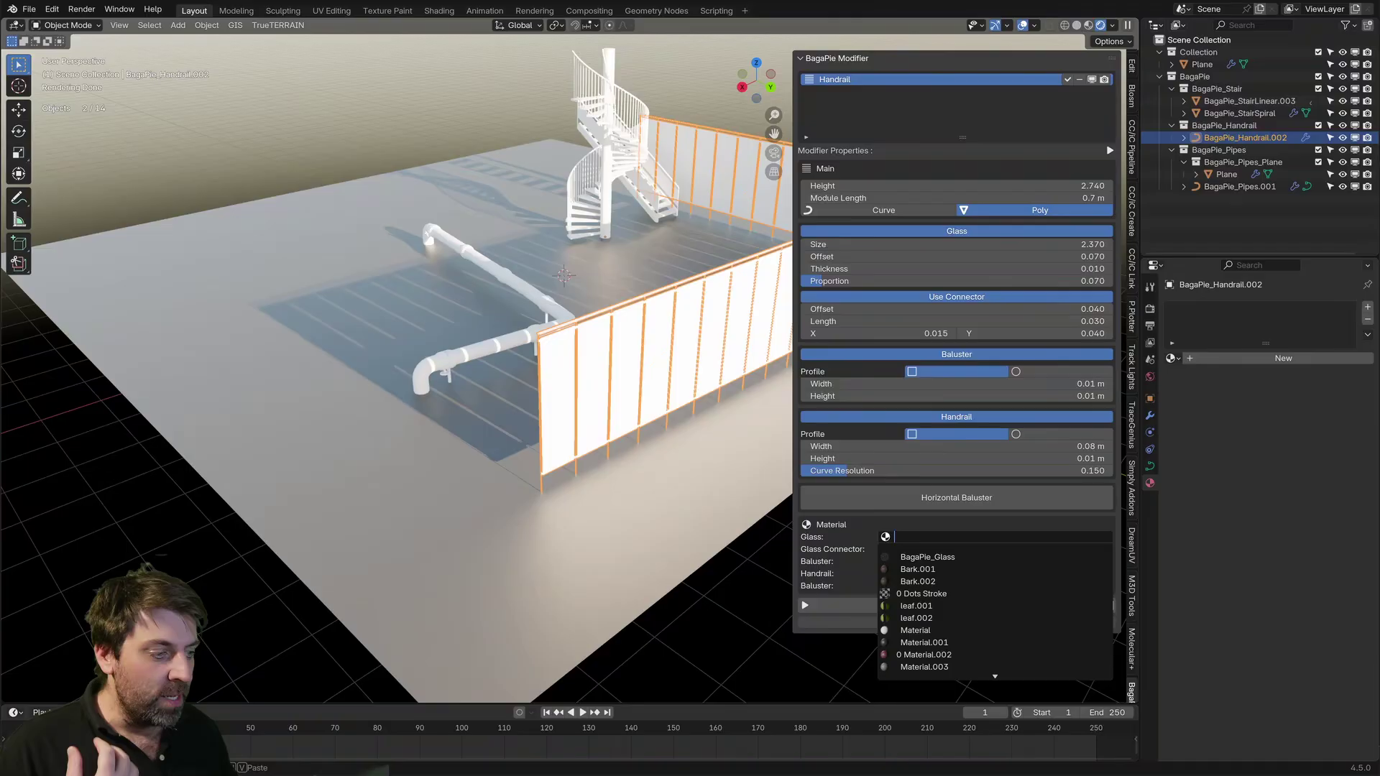
{"action": "left_click", "coordinate": [963, 570]}
{"action": "left_click", "coordinate": [947, 550]}
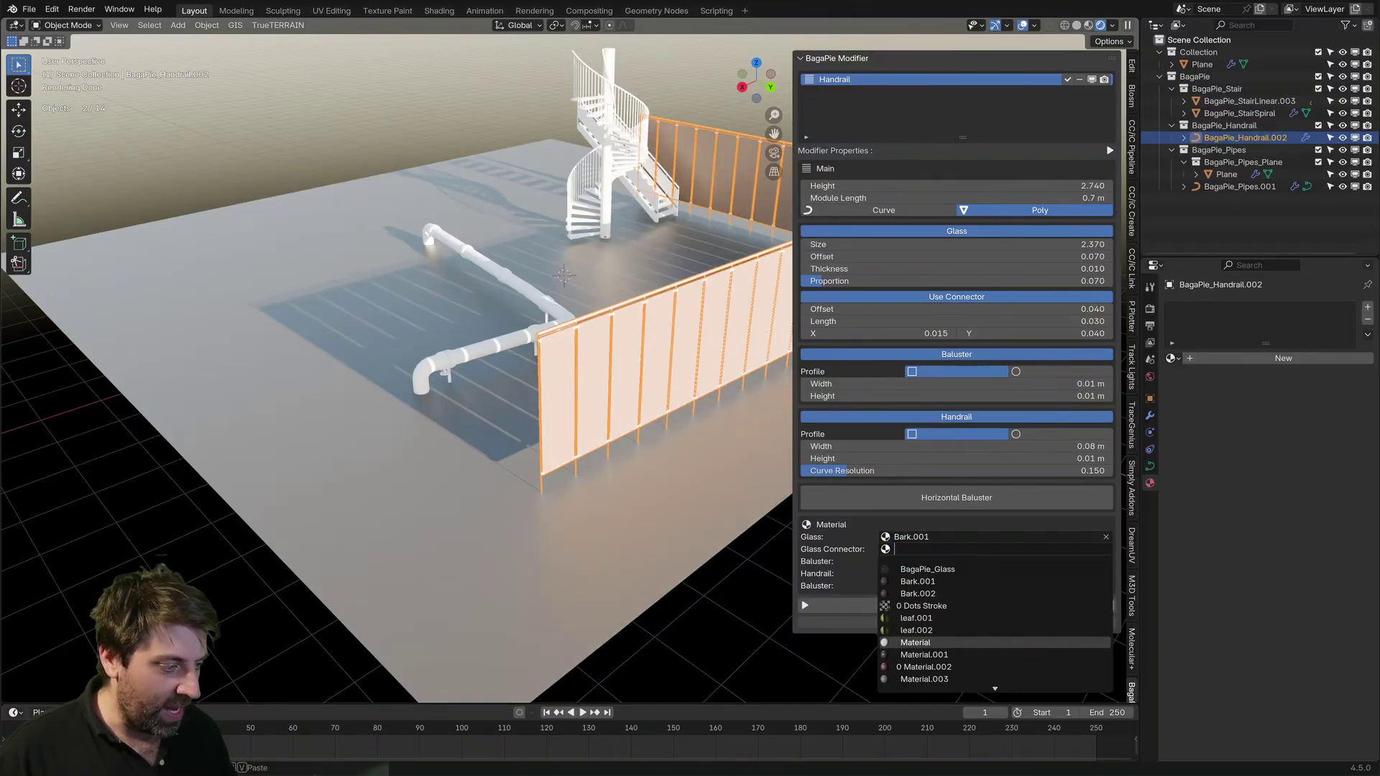
{"action": "left_click", "coordinate": [927, 631]}
Step: Assign Material.002 to the handrail's first baluster material slot and Material.003 to the second one
{"action": "left_click", "coordinate": [947, 561]}
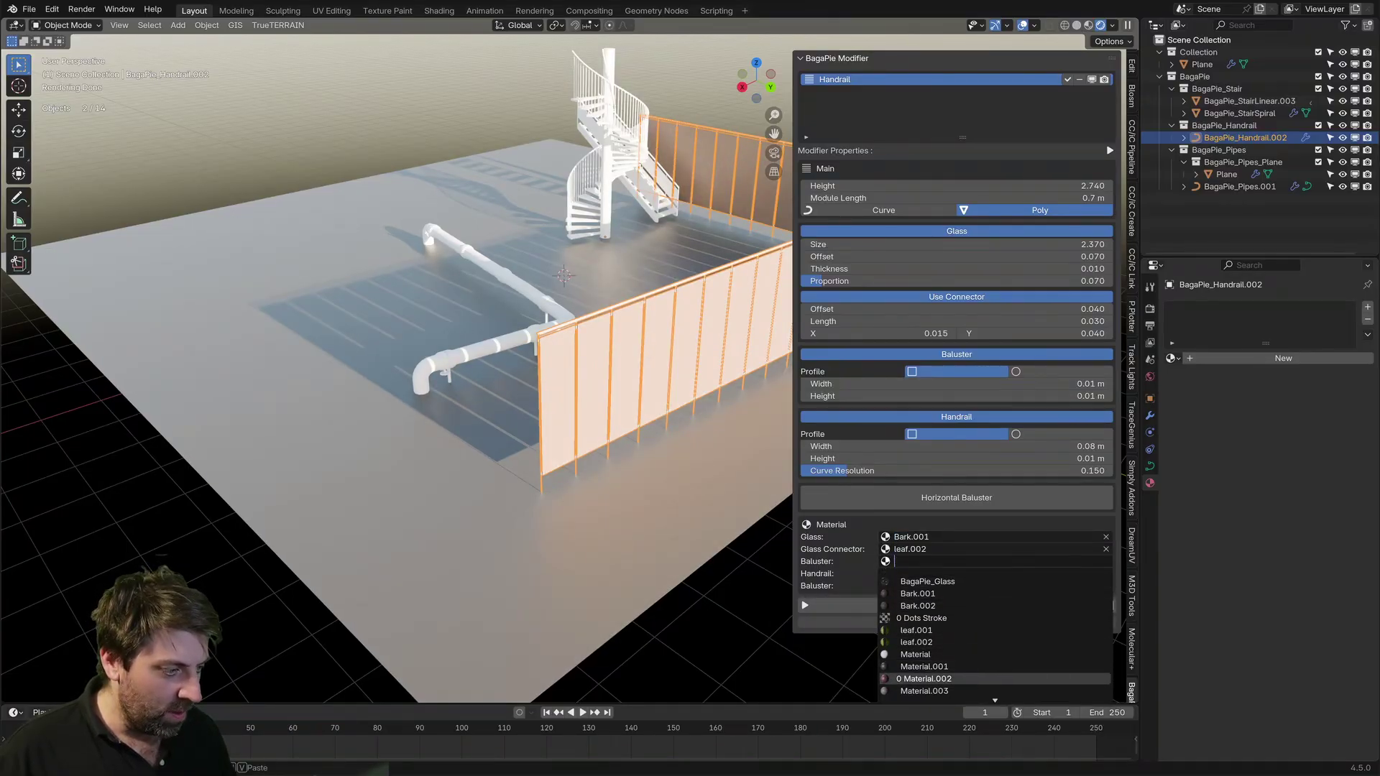
{"action": "left_click", "coordinate": [924, 678]}
{"action": "left_click", "coordinate": [947, 586]}
{"action": "left_click", "coordinate": [924, 715]}
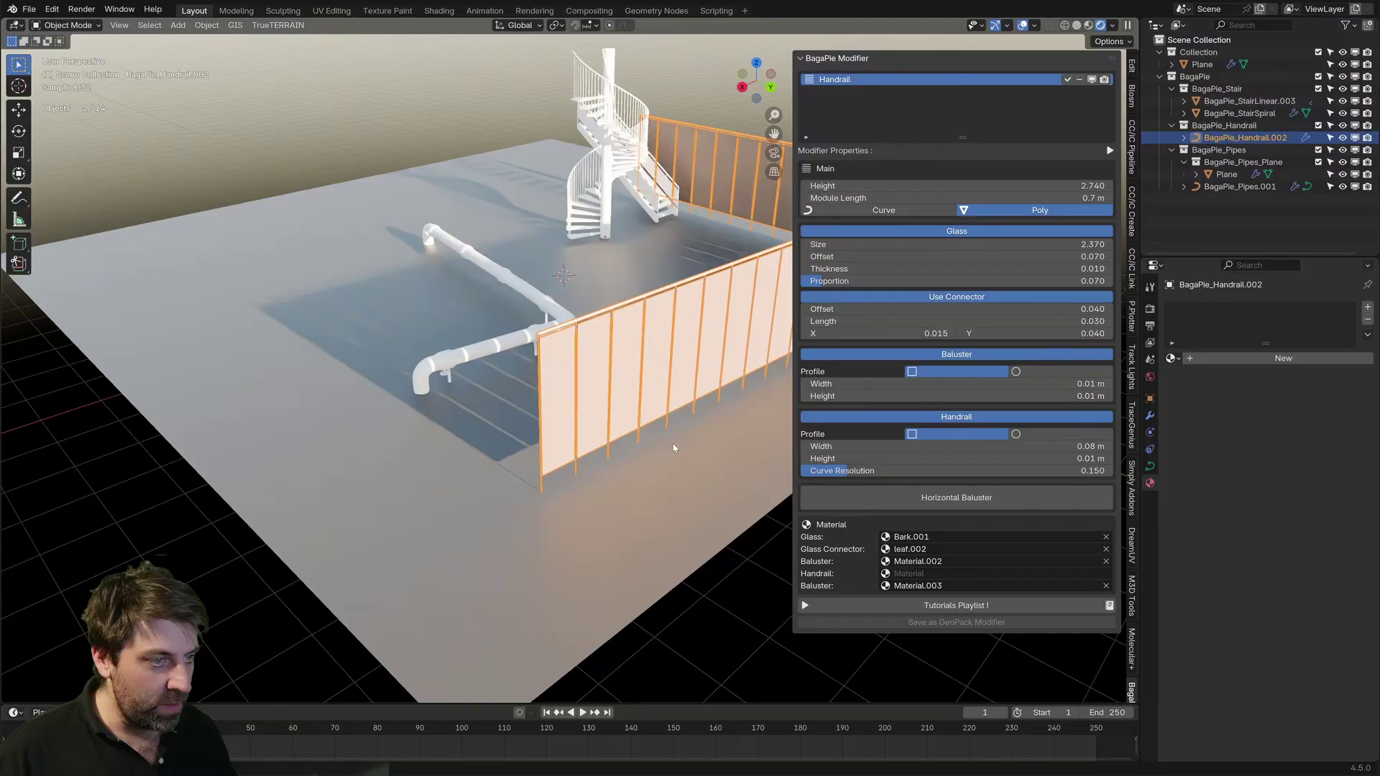
Step: Select the pipe run and set its radius to 0.07 m, junction density to 23 and junction depth to 0.22 m
{"action": "middle_click_drag", "start_coordinate": [675, 447], "coordinate": [443, 346]}
{"action": "key", "text": "alt+a"}
{"action": "scroll", "coordinate": [443, 347], "scroll_direction": "up", "scroll_amount": 6}
{"action": "scroll", "coordinate": [440, 347], "scroll_direction": "up", "scroll_amount": 3}
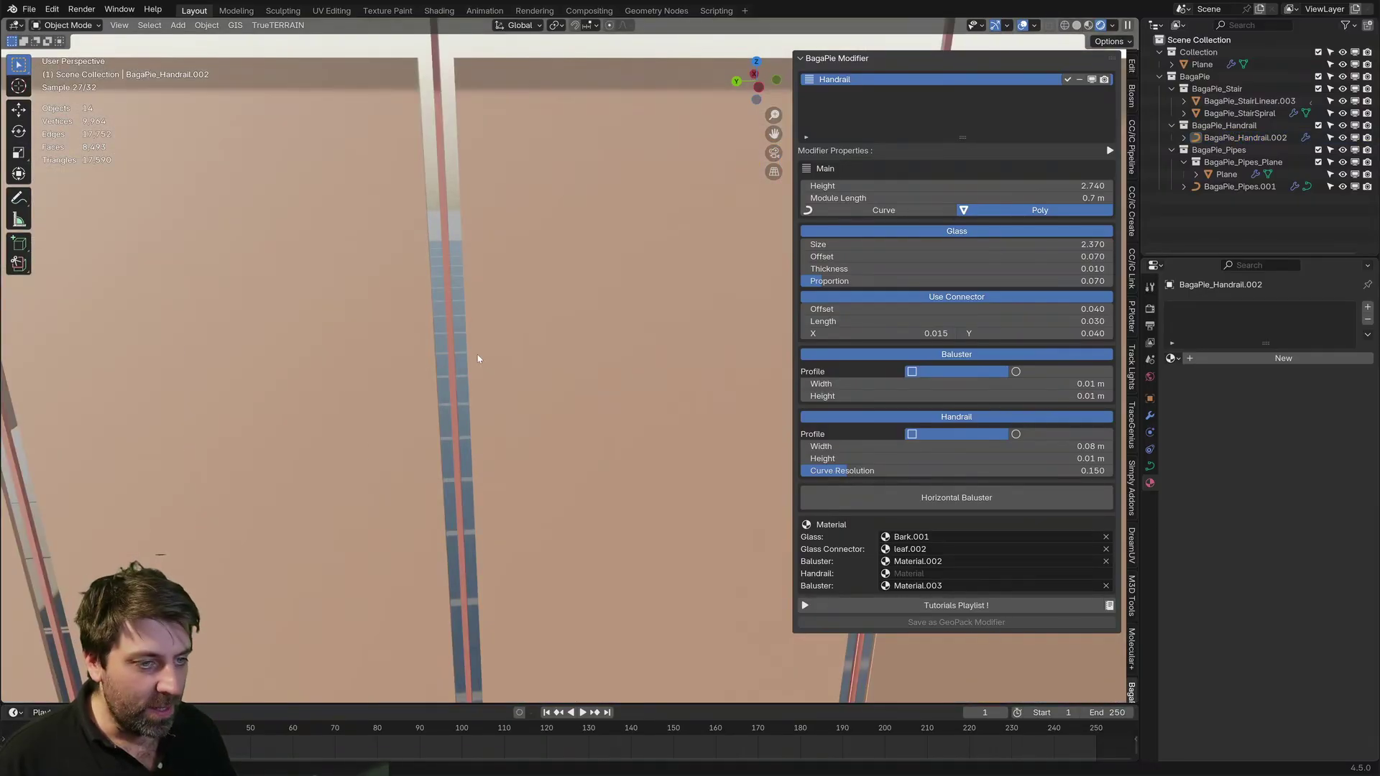
{"action": "scroll", "coordinate": [510, 389], "scroll_direction": "down", "scroll_amount": 6}
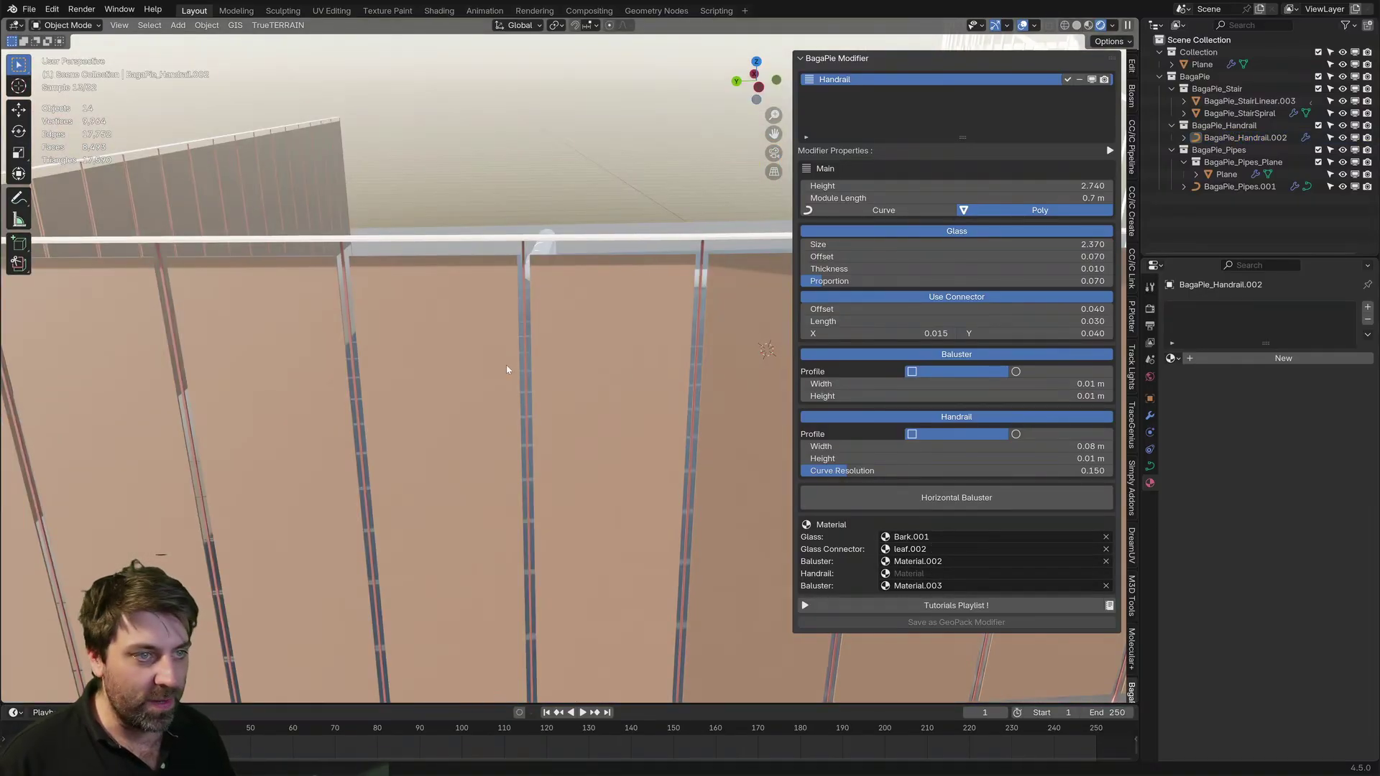
{"action": "middle_click_drag", "start_coordinate": [506, 364], "coordinate": [561, 356]}
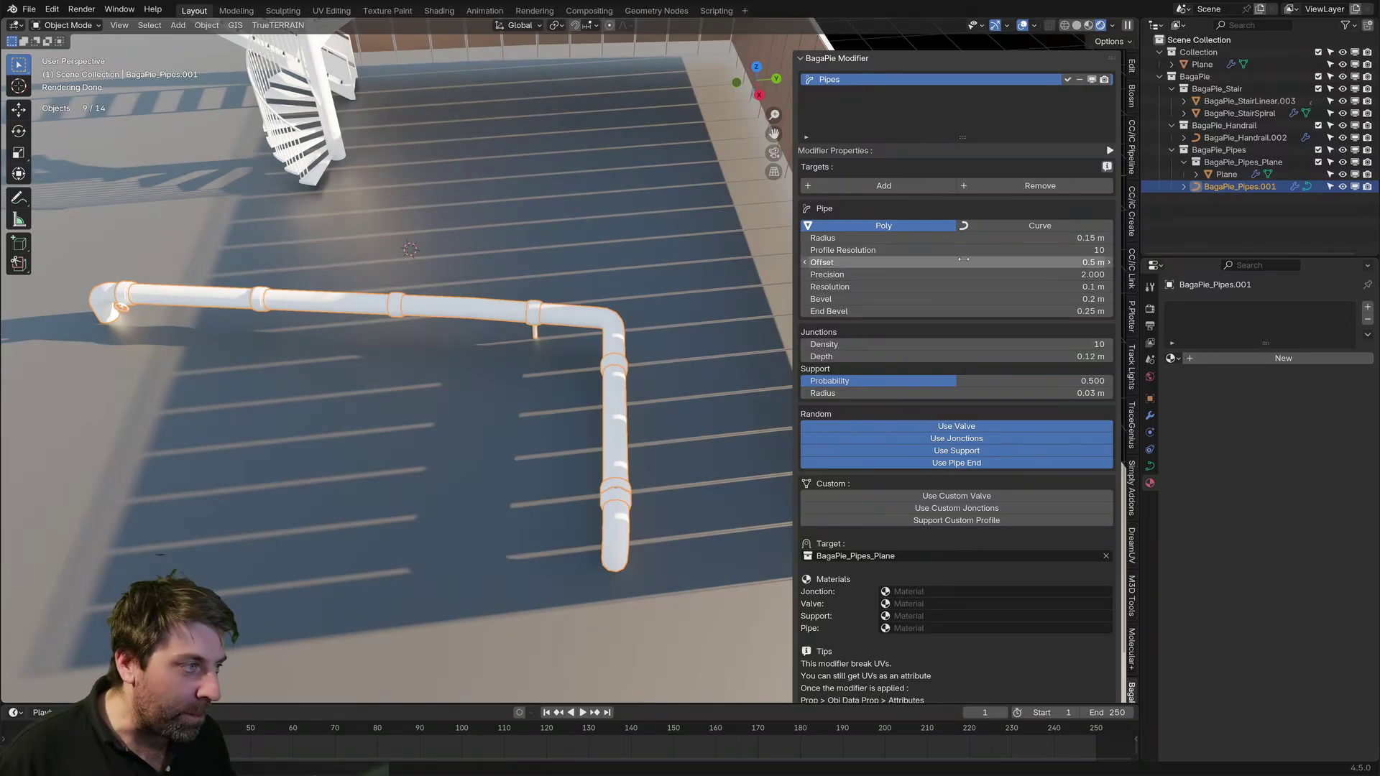
{"action": "left_click_drag", "start_coordinate": [955, 237], "coordinate": [995, 238]}
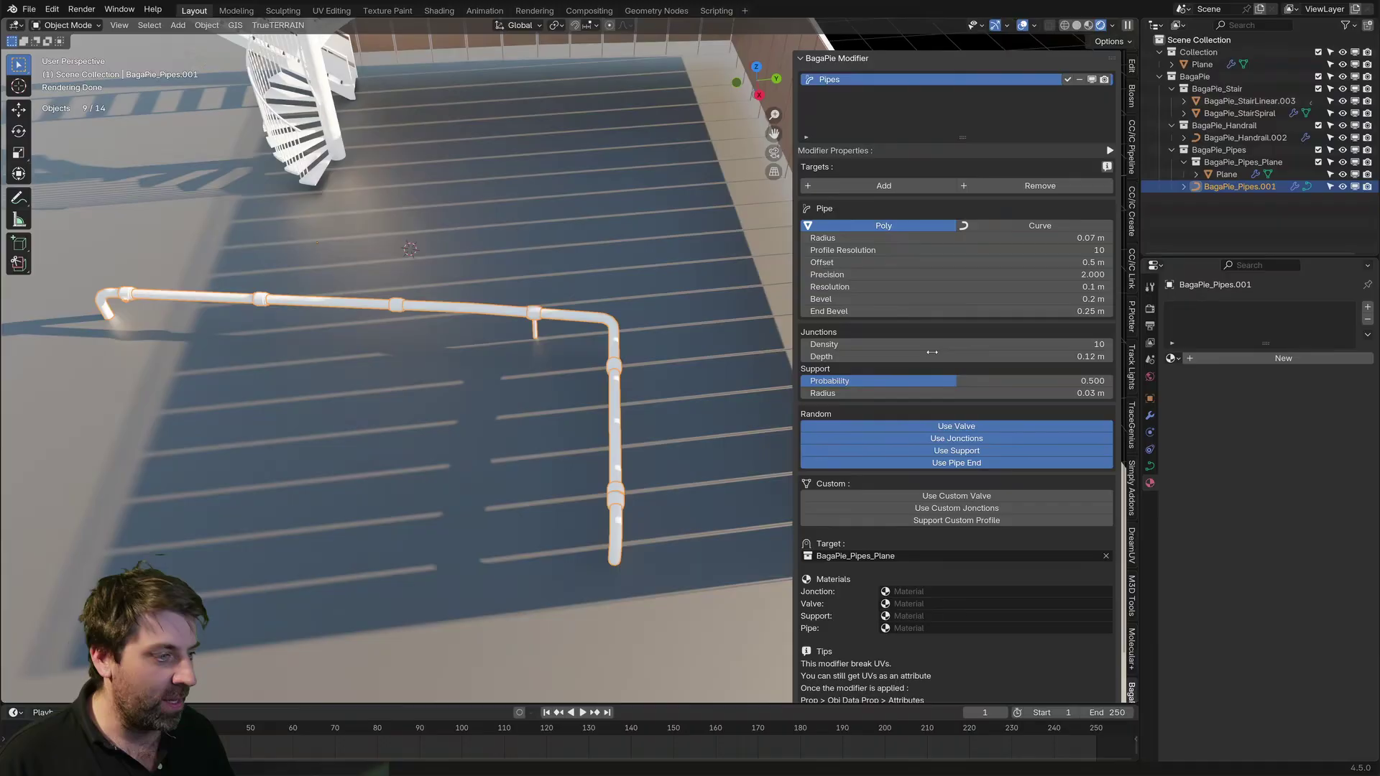
{"action": "mouse_move", "coordinate": [994, 344]}
{"action": "left_mouse_down"}
{"action": "mouse_move", "coordinate": [1071, 344]}
{"action": "mouse_move", "coordinate": [999, 344]}
{"action": "mouse_move", "coordinate": [1066, 356]}
{"action": "mouse_move", "coordinate": [1013, 357]}
{"action": "left_mouse_up"}
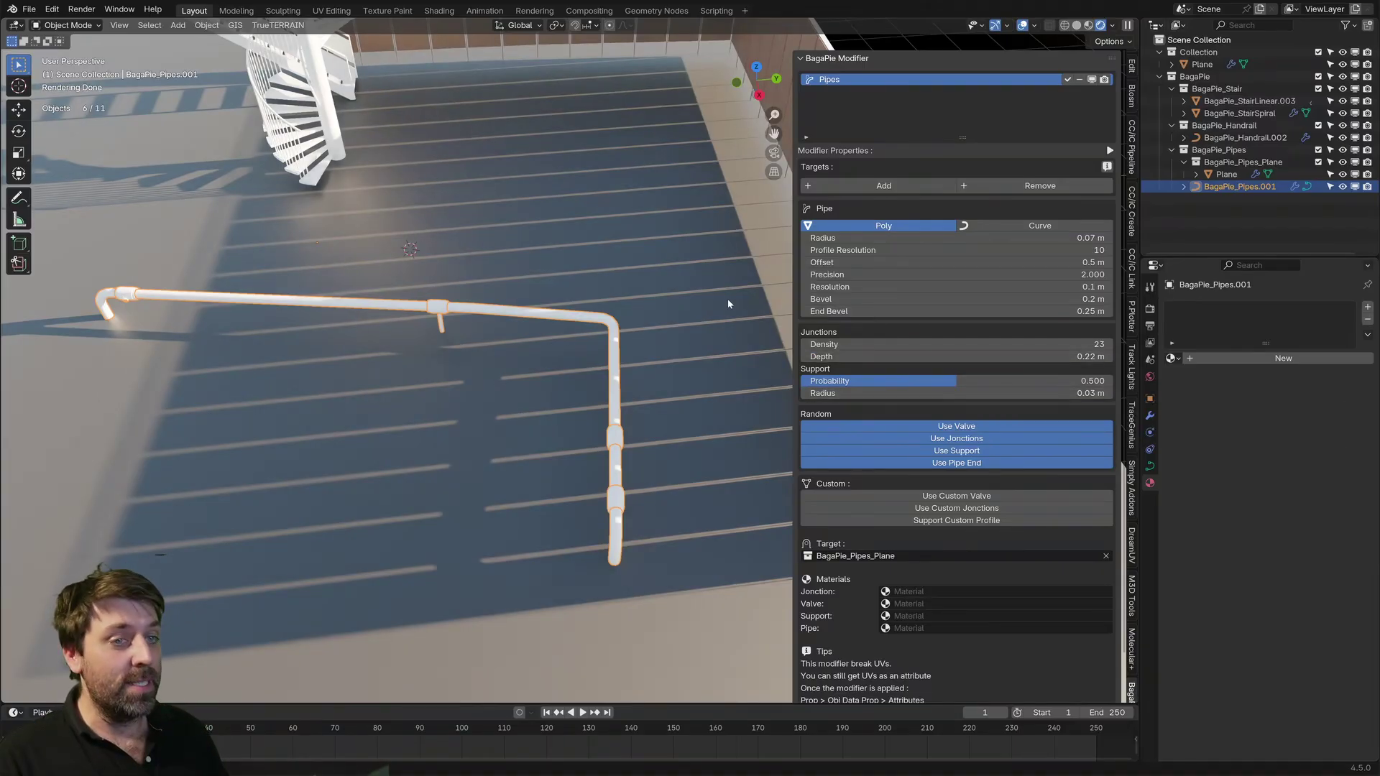
Step: Grow BagaPie Ivy on the linear staircase
{"action": "middle_click_drag", "start_coordinate": [508, 115], "coordinate": [422, 375]}
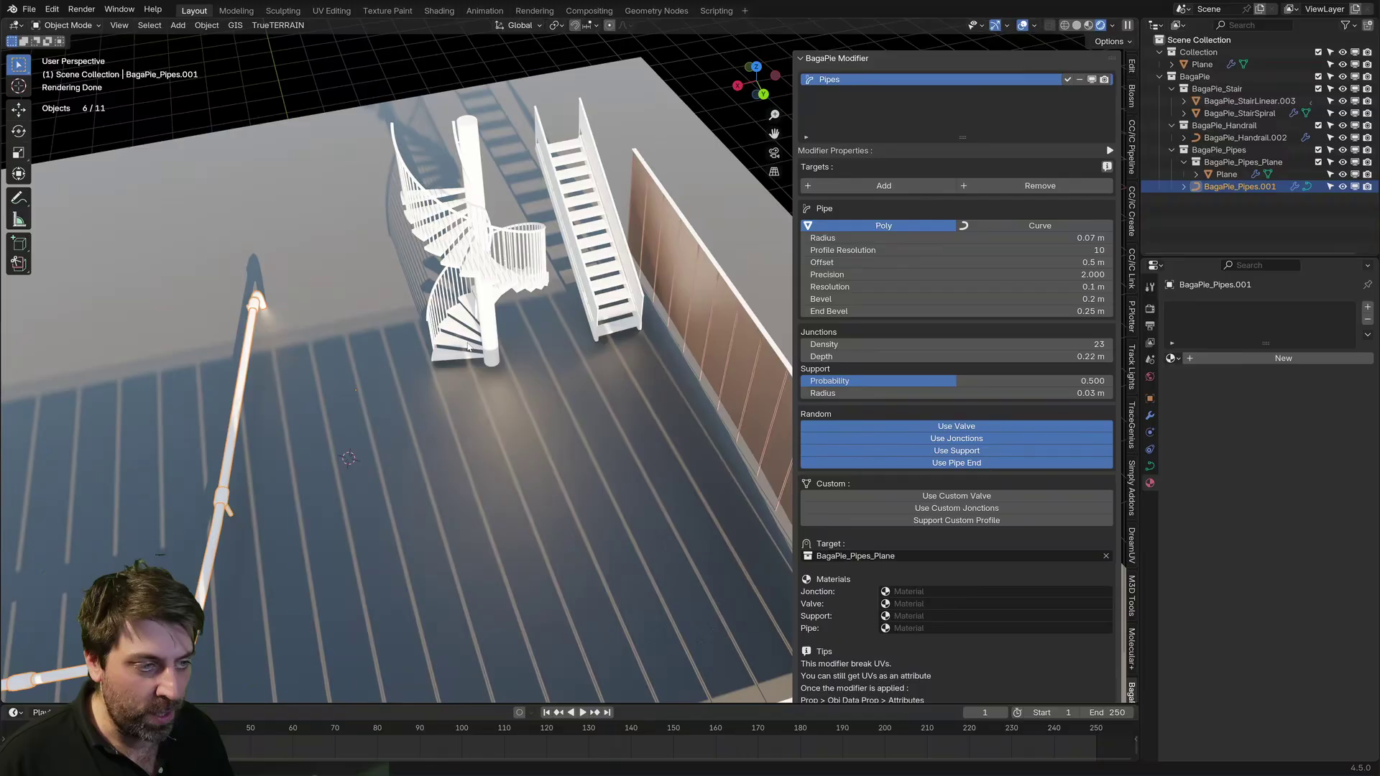
{"action": "middle_click_drag", "start_coordinate": [467, 346], "coordinate": [488, 402]}
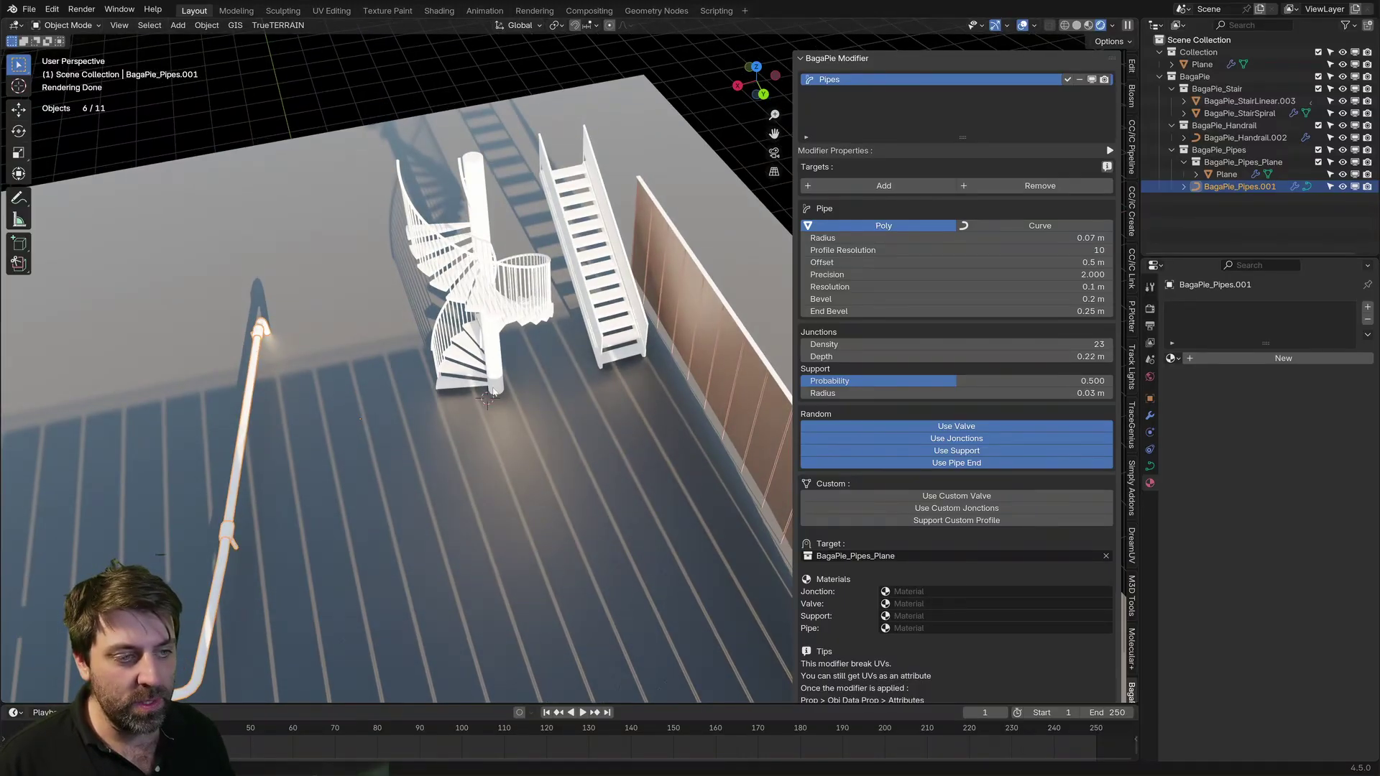
{"action": "left_click", "coordinate": [590, 354]}
{"action": "scroll", "coordinate": [503, 417], "scroll_direction": "up", "scroll_amount": 5}
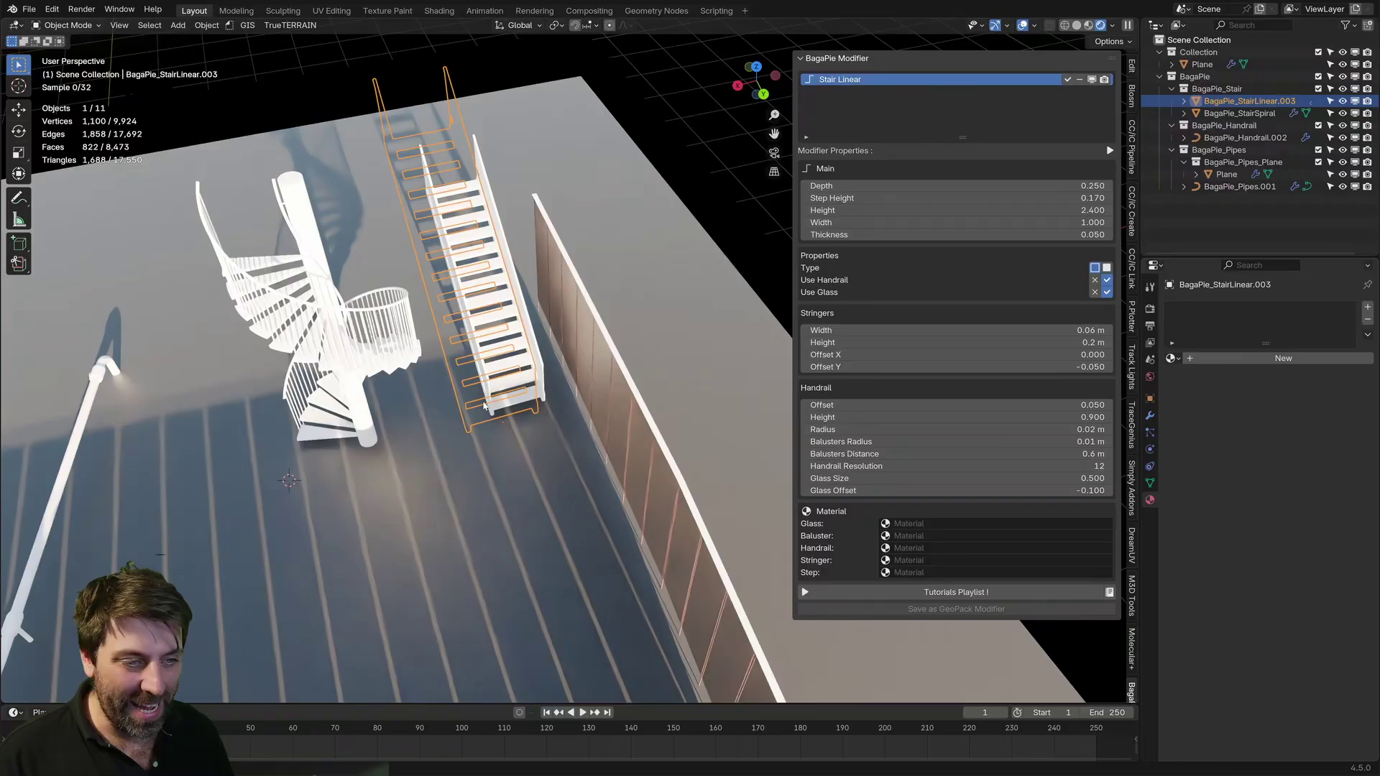
{"action": "key", "text": "j"}
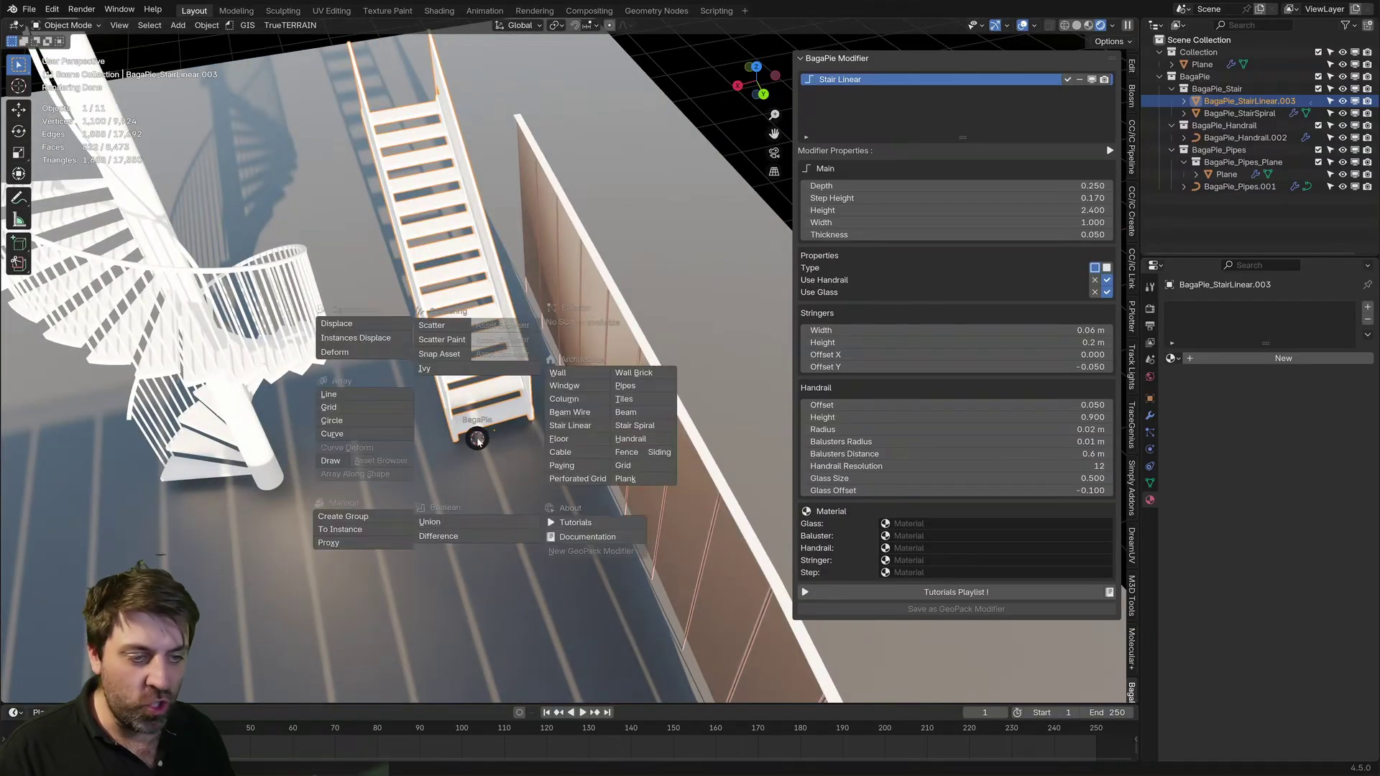
{"action": "left_click", "coordinate": [460, 363]}
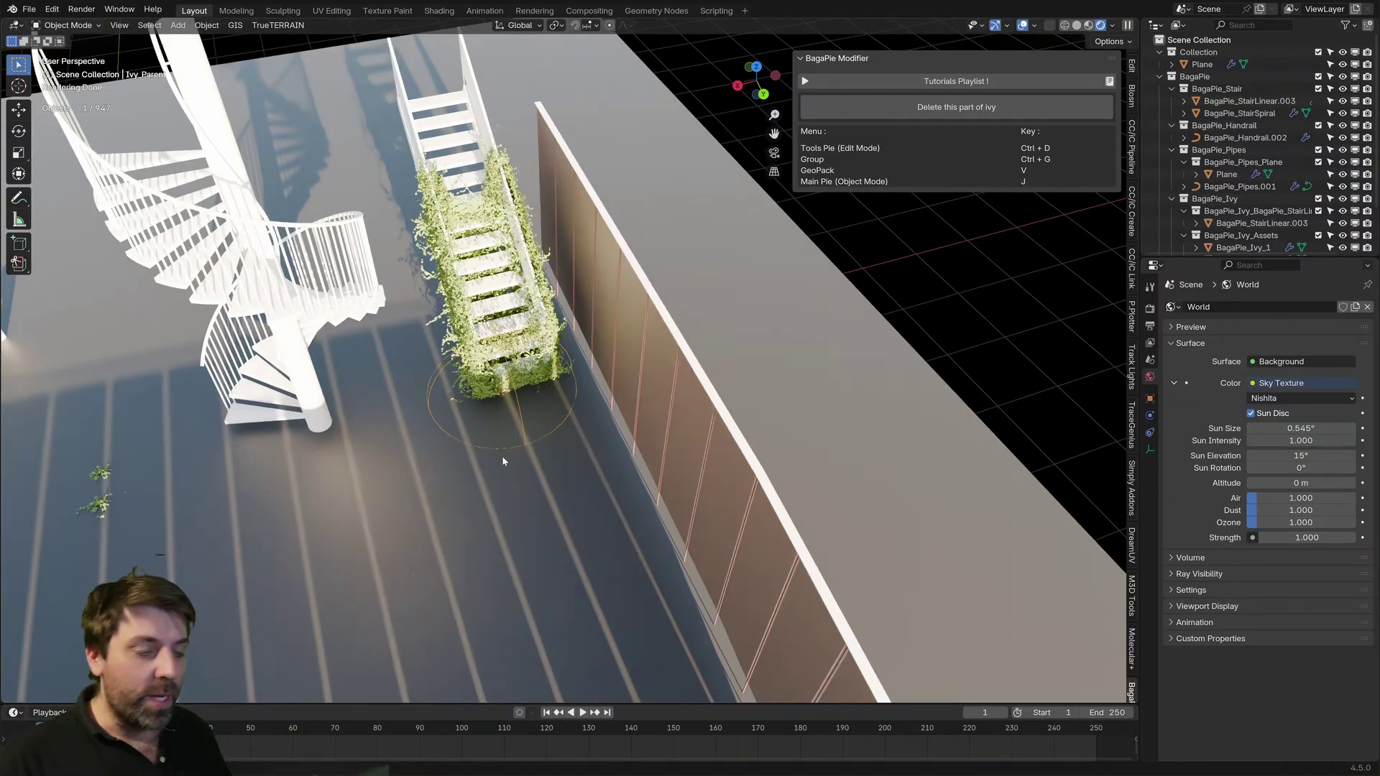
{"action": "left_click", "coordinate": [503, 456]}
{"action": "key", "text": "Tab"}
{"action": "middle_click_drag", "start_coordinate": [502, 455], "coordinate": [544, 456]}
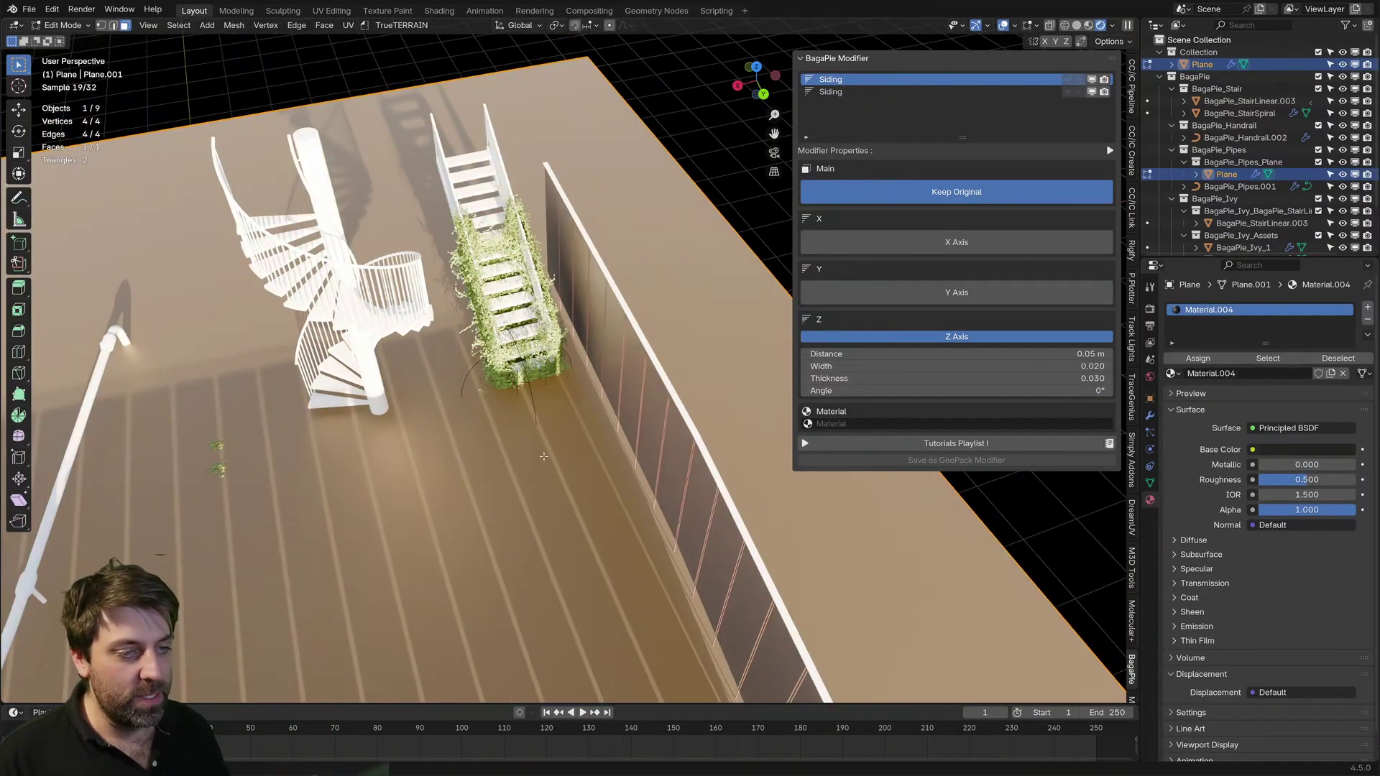
{"action": "key", "text": "s"}
{"action": "left_click", "coordinate": [261, 462]}
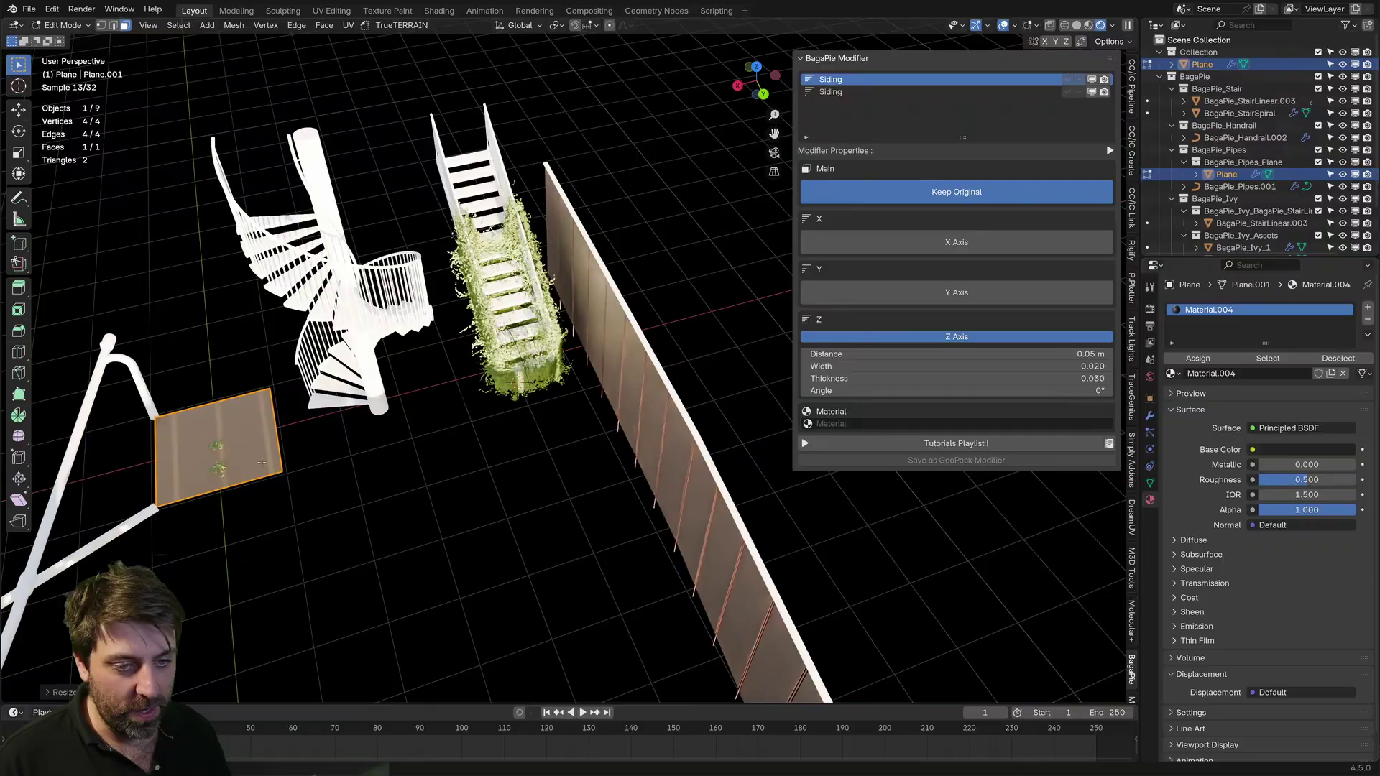
{"action": "key", "text": "ctrl+z"}
{"action": "key", "text": "Tab"}
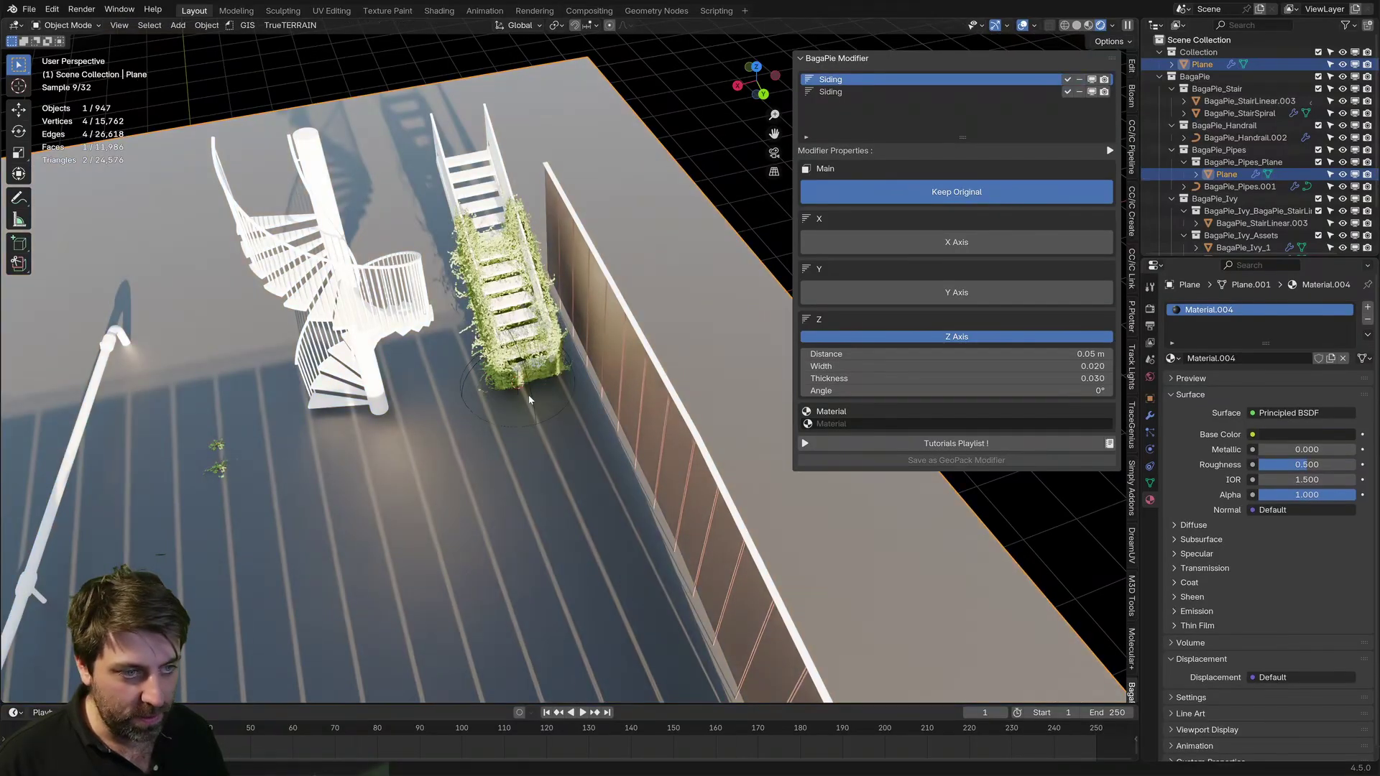
Step: Add a new mesh plane at the foot of the ivy-covered linear staircase
{"action": "key", "text": "shift+a"}
{"action": "mouse_move", "coordinate": [514, 398]}
{"action": "left_click", "coordinate": [564, 395]}
{"action": "scroll", "coordinate": [555, 415], "scroll_direction": "up", "scroll_amount": 2}
Step: Subdivide the new plane repeatedly into 1,024 faces and scale it up so it extends around the stair base
{"action": "key", "text": "Tab"}
{"action": "right_click", "coordinate": [532, 421]}
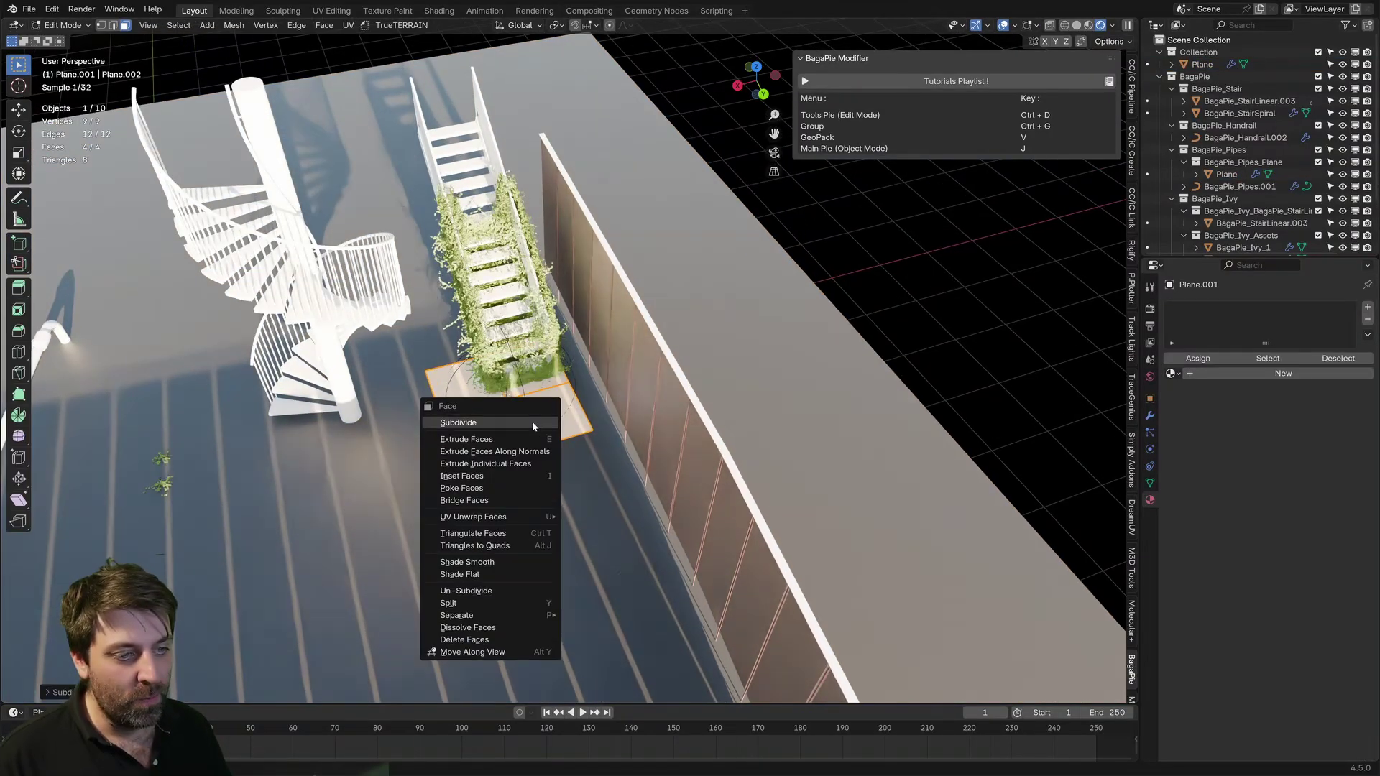
{"action": "left_click", "coordinate": [532, 421]}
{"action": "key", "text": "s"}
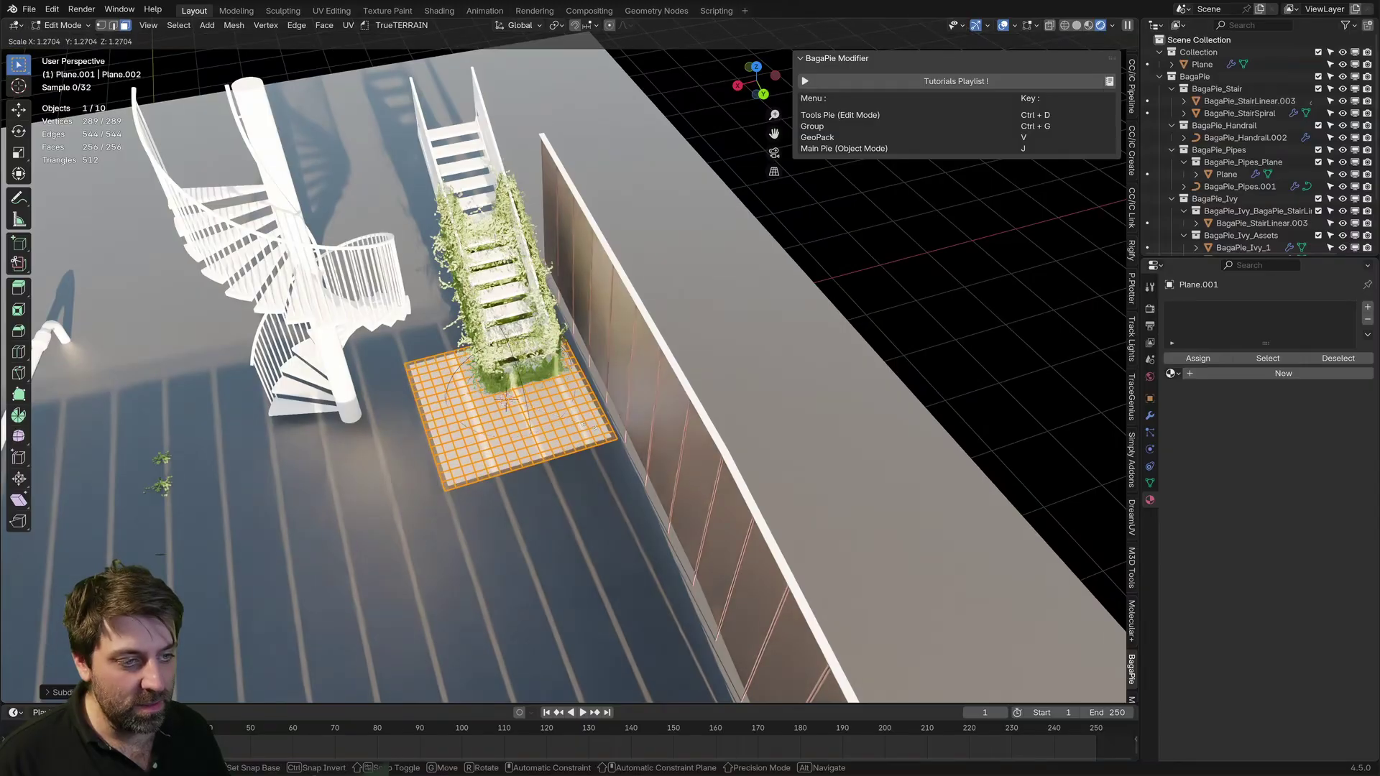
{"action": "left_click", "coordinate": [595, 432]}
{"action": "right_click", "coordinate": [596, 432]}
{"action": "left_click", "coordinate": [596, 432]}
{"action": "key", "text": "Tab"}
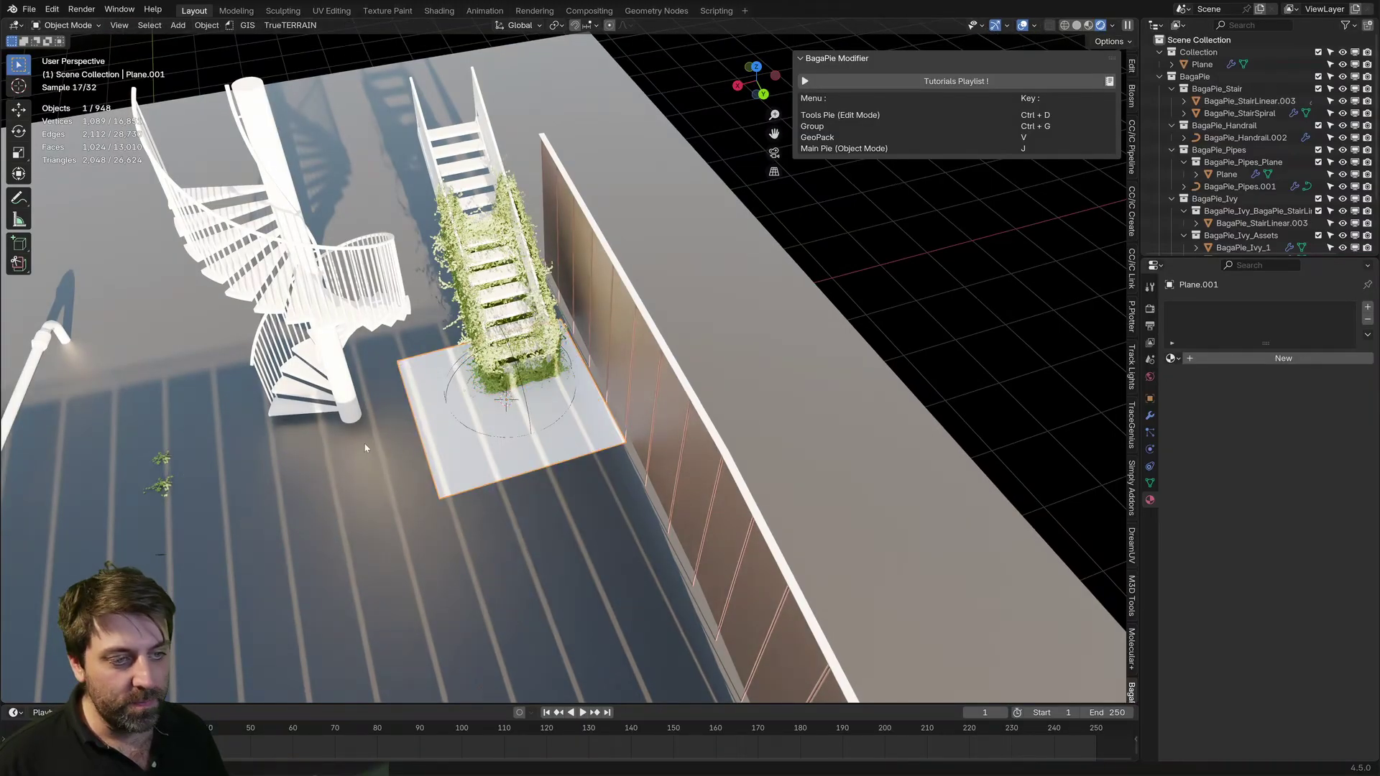
Step: Set up a BagaPie Scatter Paint on the subdivided plane, using the two loose ivy assets as scattered objects
{"action": "left_click", "coordinate": [165, 487]}
{"action": "left_click", "coordinate": [163, 461], "text": "shift"}
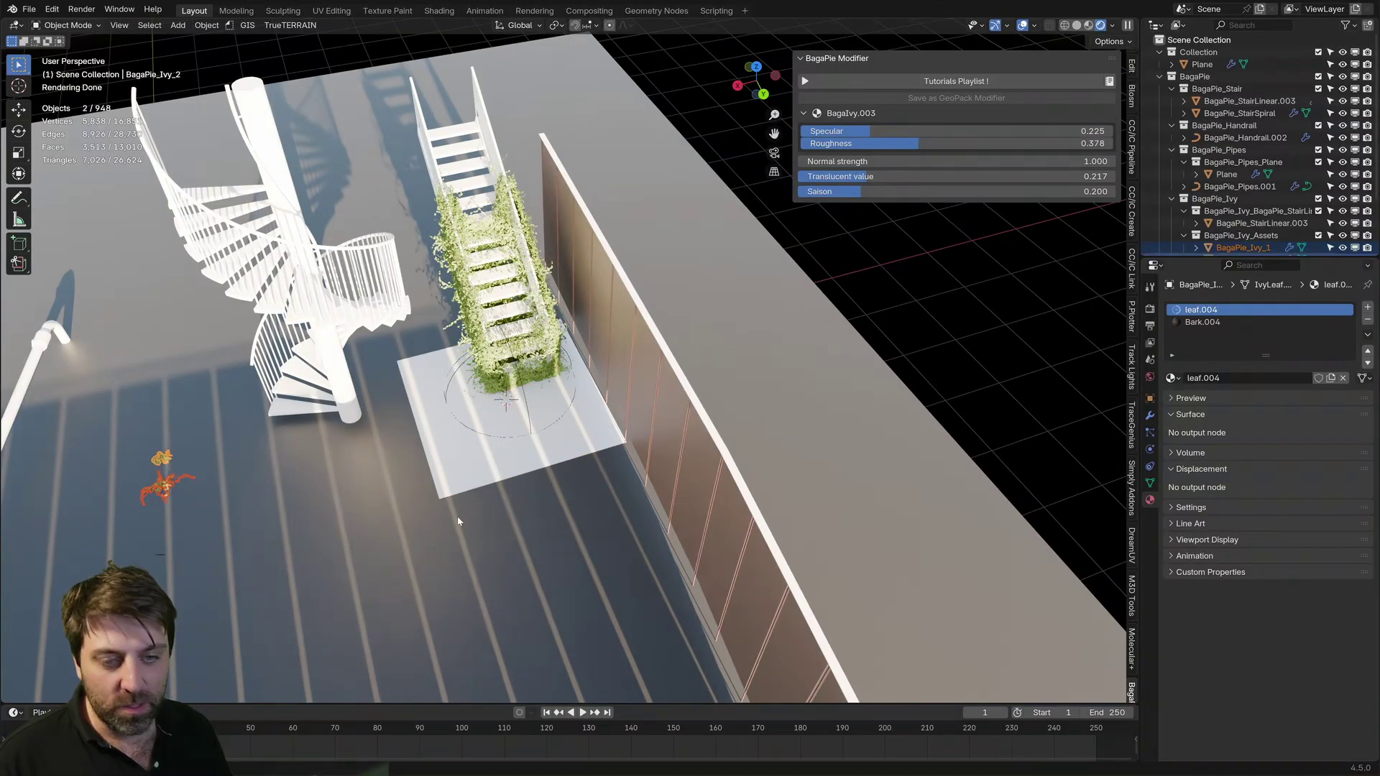
{"action": "left_click", "coordinate": [508, 460], "text": "shift"}
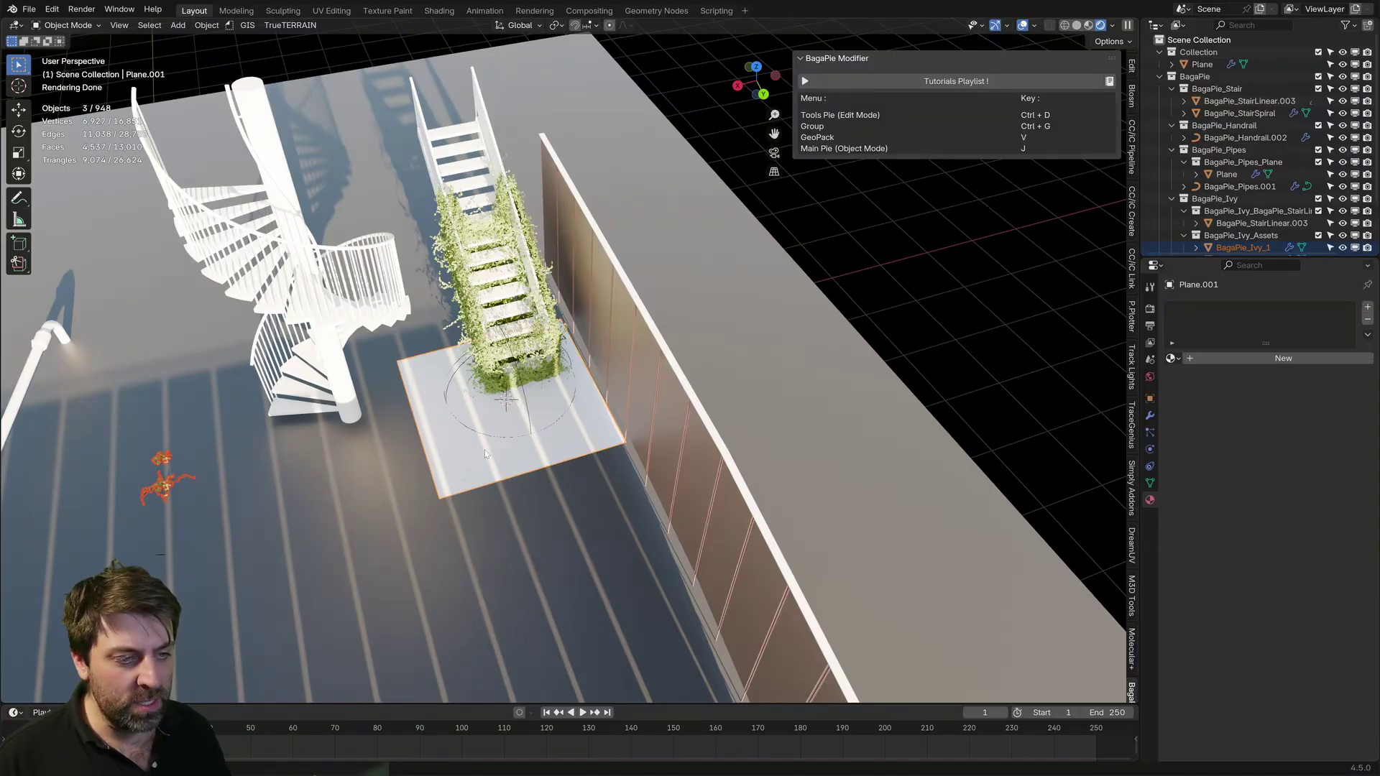
{"action": "key", "text": "j"}
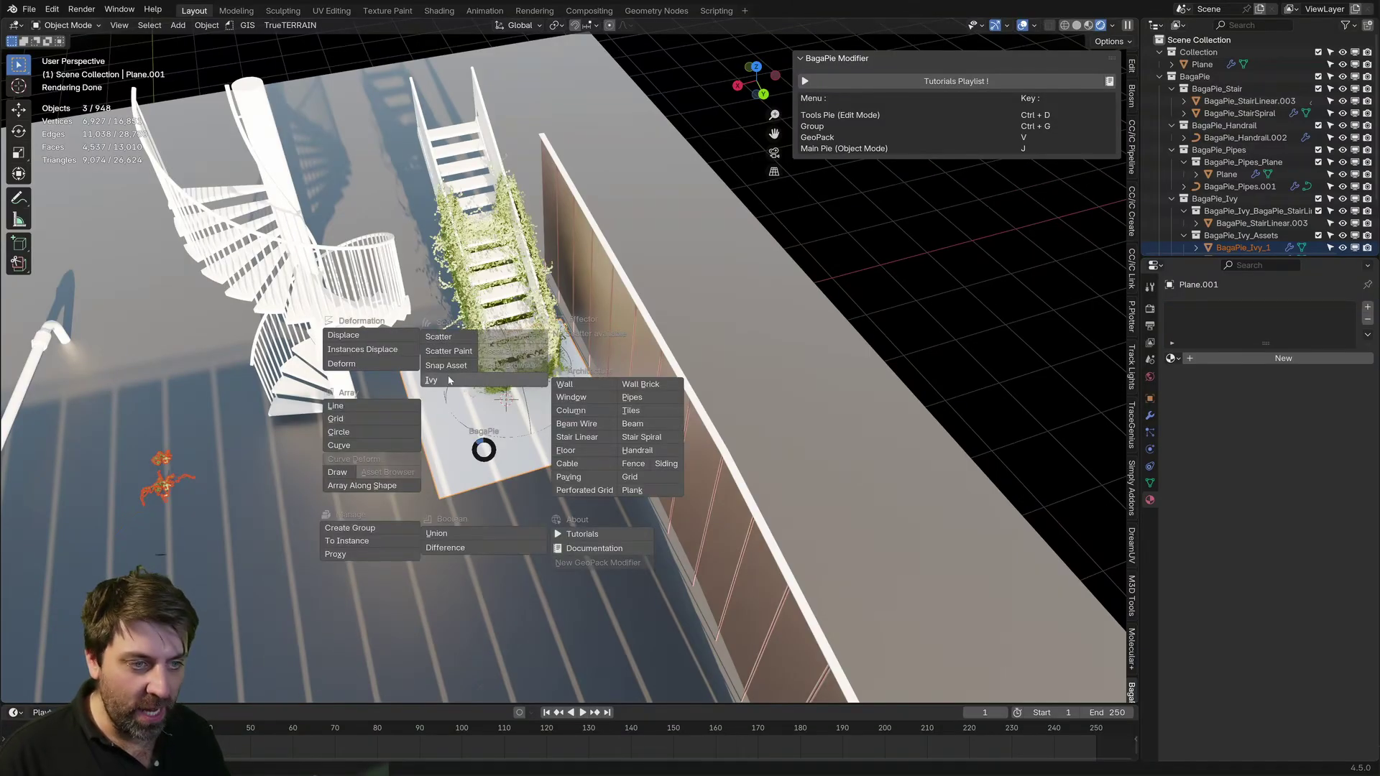
{"action": "left_click", "coordinate": [447, 357]}
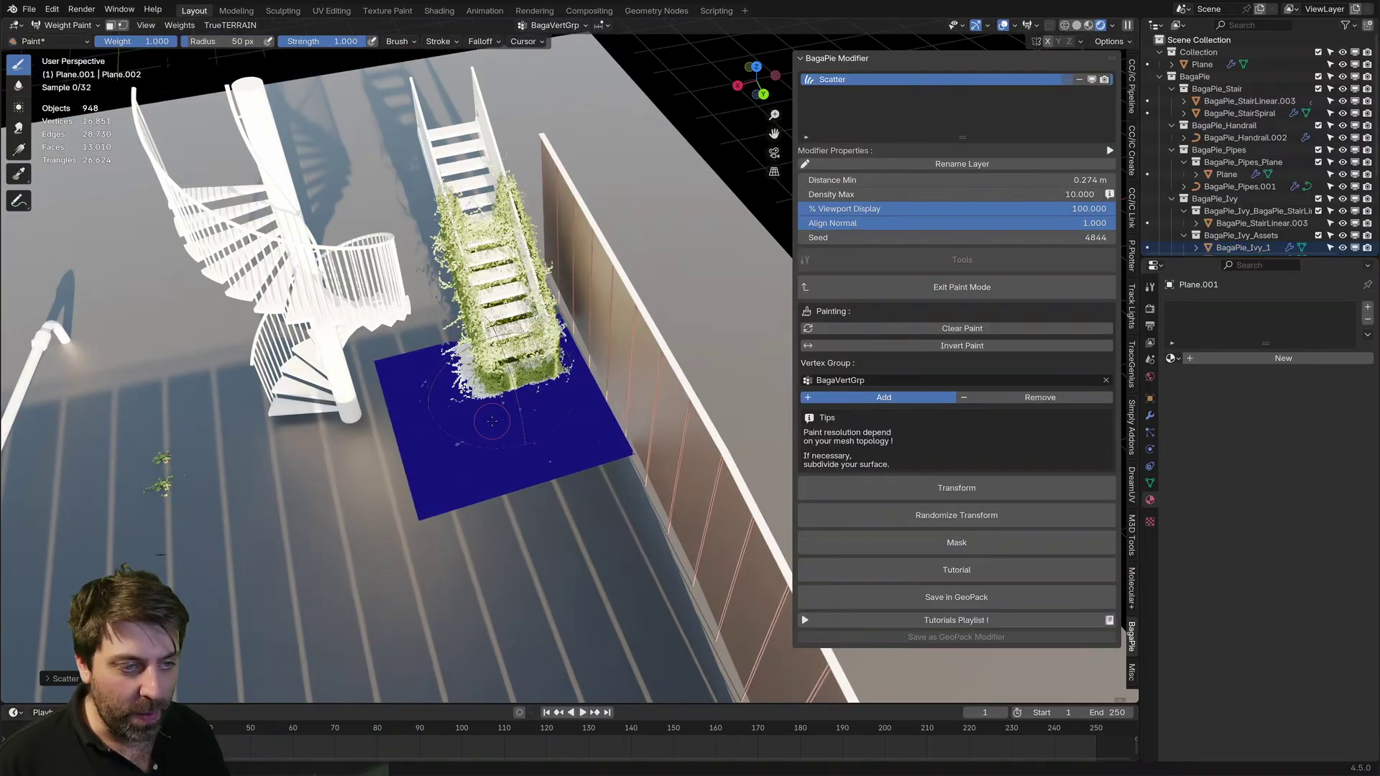
Step: Paint the scatter area around the stair base at full strength, and the plane's outer area at 0.3 strength
{"action": "mouse_move", "coordinate": [467, 431]}
{"action": "left_mouse_down"}
{"action": "mouse_move", "coordinate": [431, 402]}
{"action": "mouse_move", "coordinate": [449, 387]}
{"action": "mouse_move", "coordinate": [411, 385]}
{"action": "mouse_move", "coordinate": [523, 400]}
{"action": "mouse_move", "coordinate": [545, 380]}
{"action": "mouse_move", "coordinate": [516, 404]}
{"action": "mouse_move", "coordinate": [532, 435]}
{"action": "left_mouse_up"}
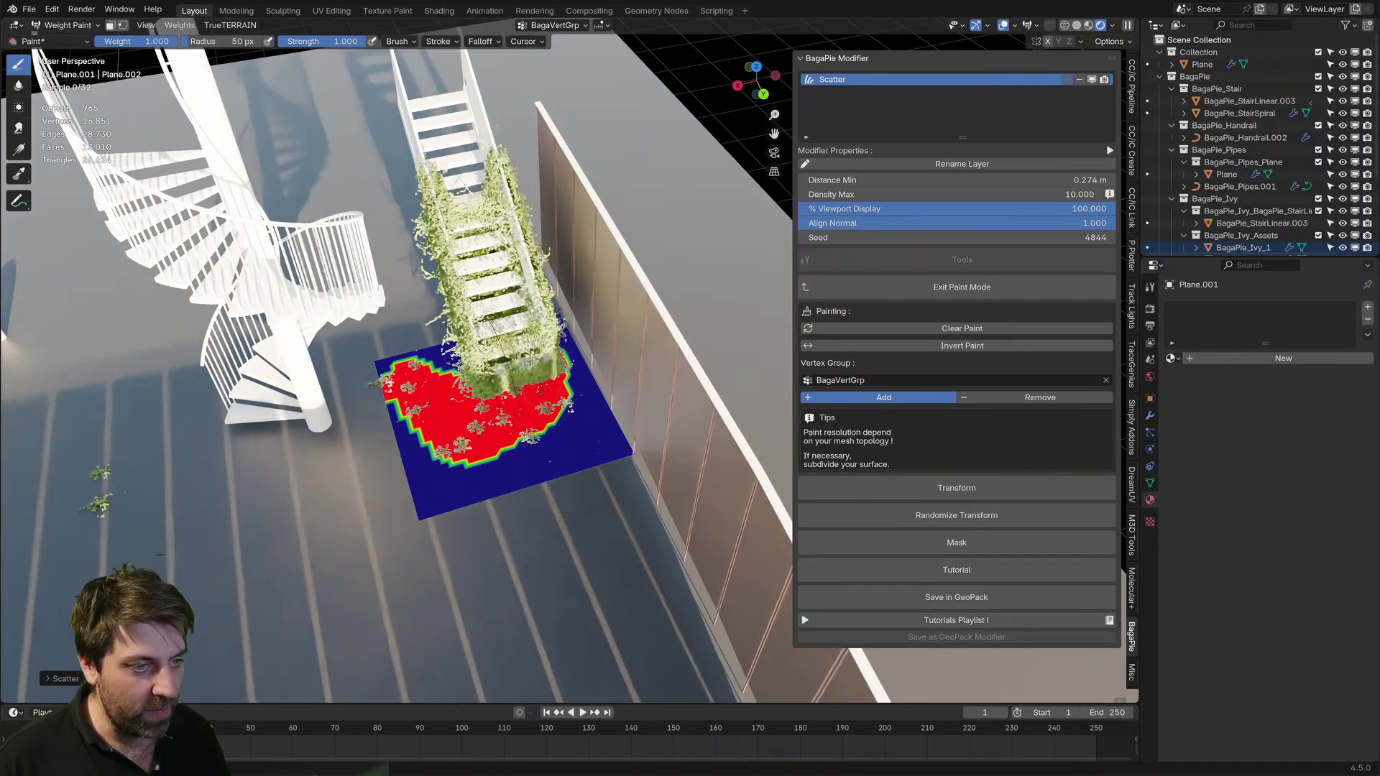
{"action": "left_click_drag", "start_coordinate": [343, 43], "coordinate": [282, 43]}
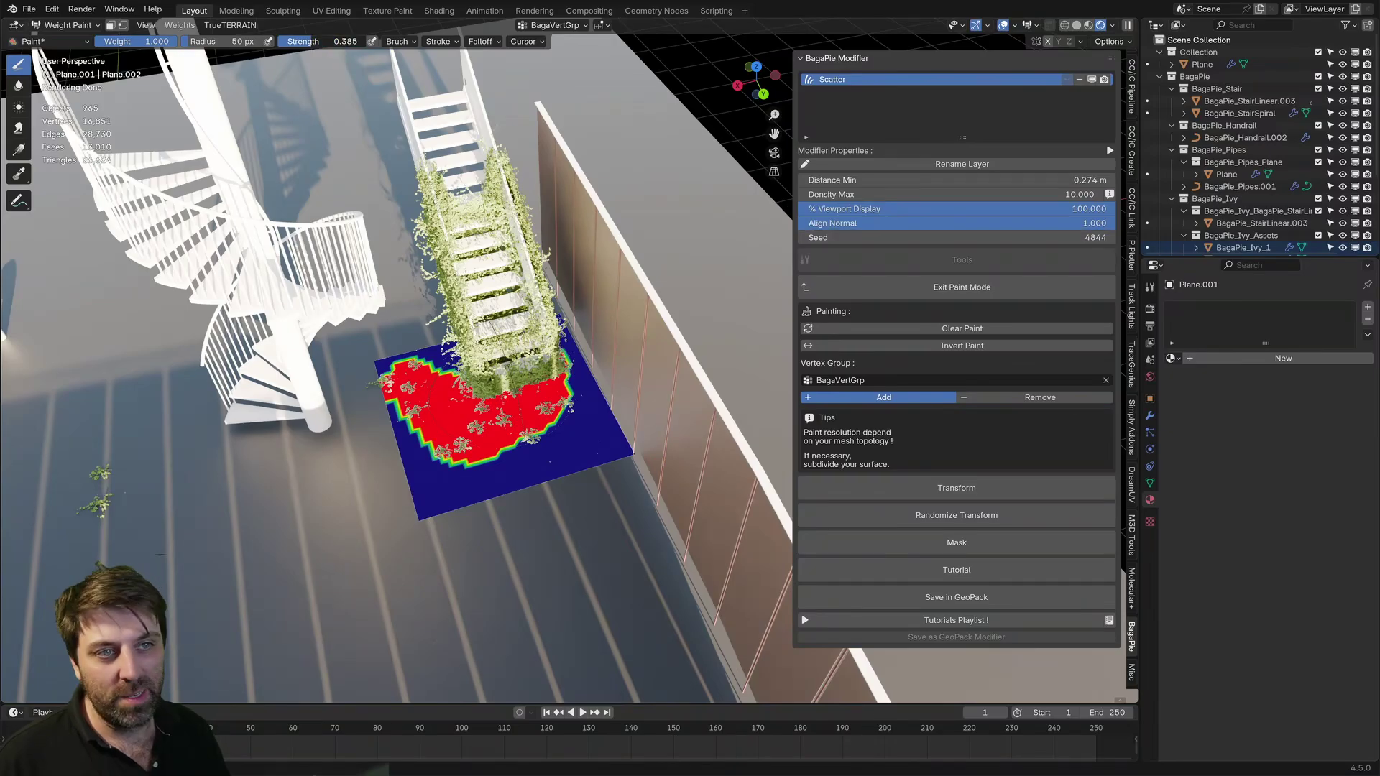
{"action": "mouse_move", "coordinate": [568, 378]}
{"action": "left_mouse_down"}
{"action": "mouse_move", "coordinate": [564, 432]}
{"action": "mouse_move", "coordinate": [445, 482]}
{"action": "left_mouse_up"}
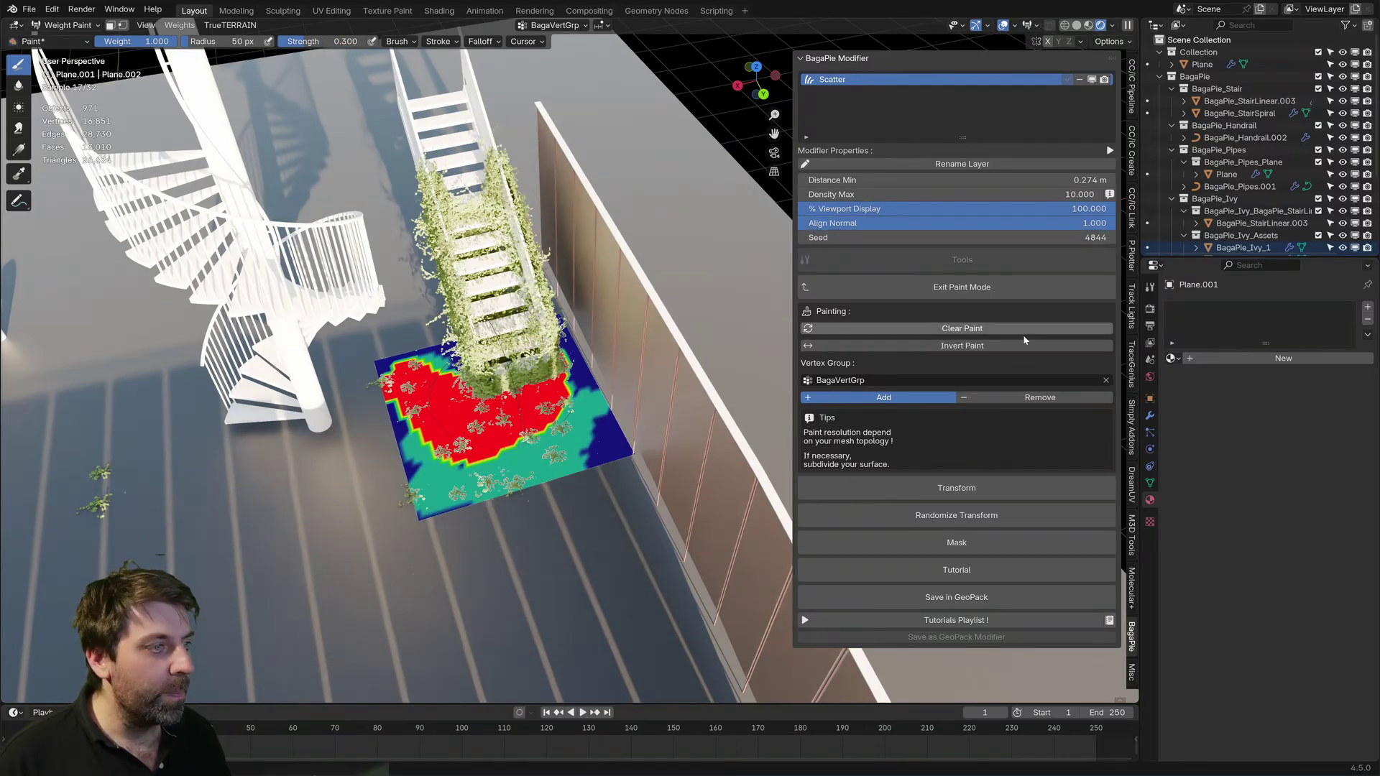
Step: Set the scatter's Density Max to 150 and Distance Min to 0.02 m
{"action": "left_click", "coordinate": [1021, 193]}
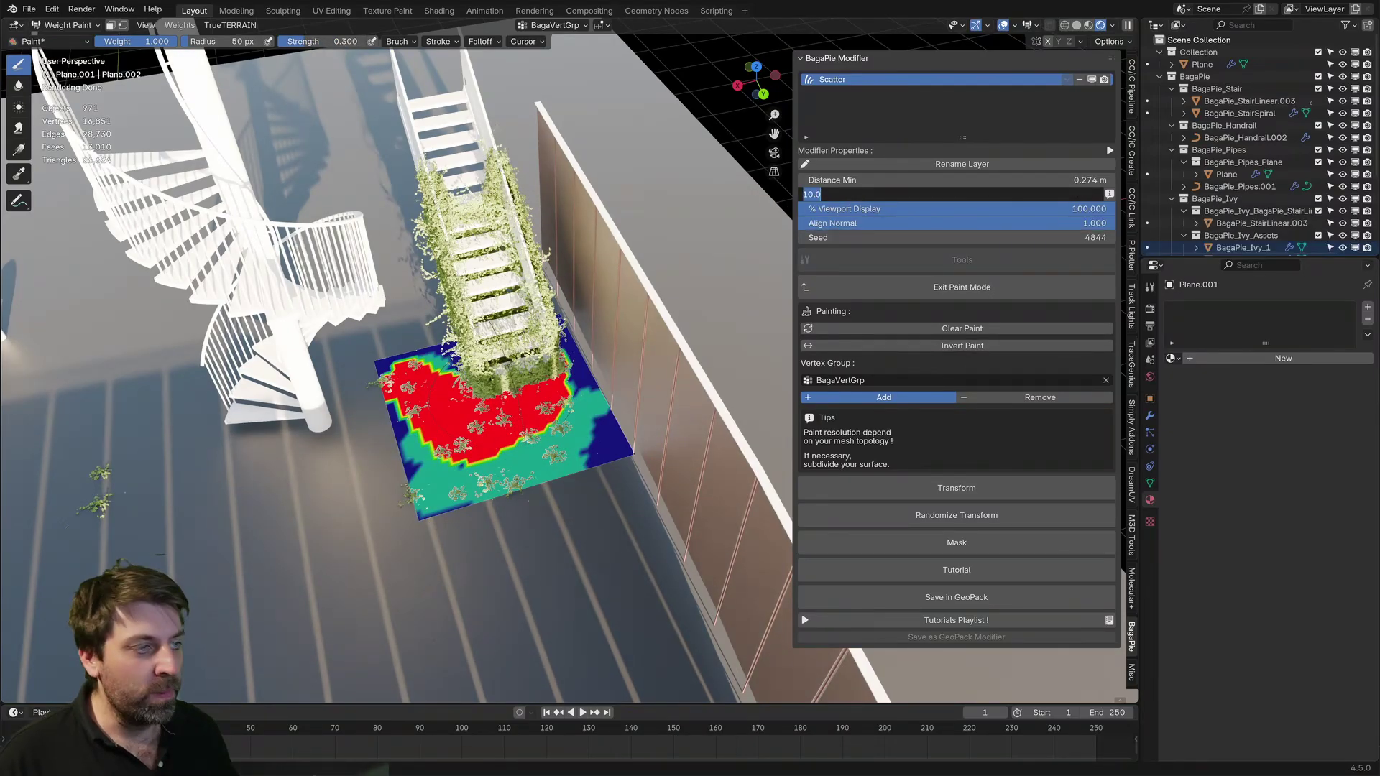
{"action": "type", "text": "100"}
{"action": "key", "text": "Return"}
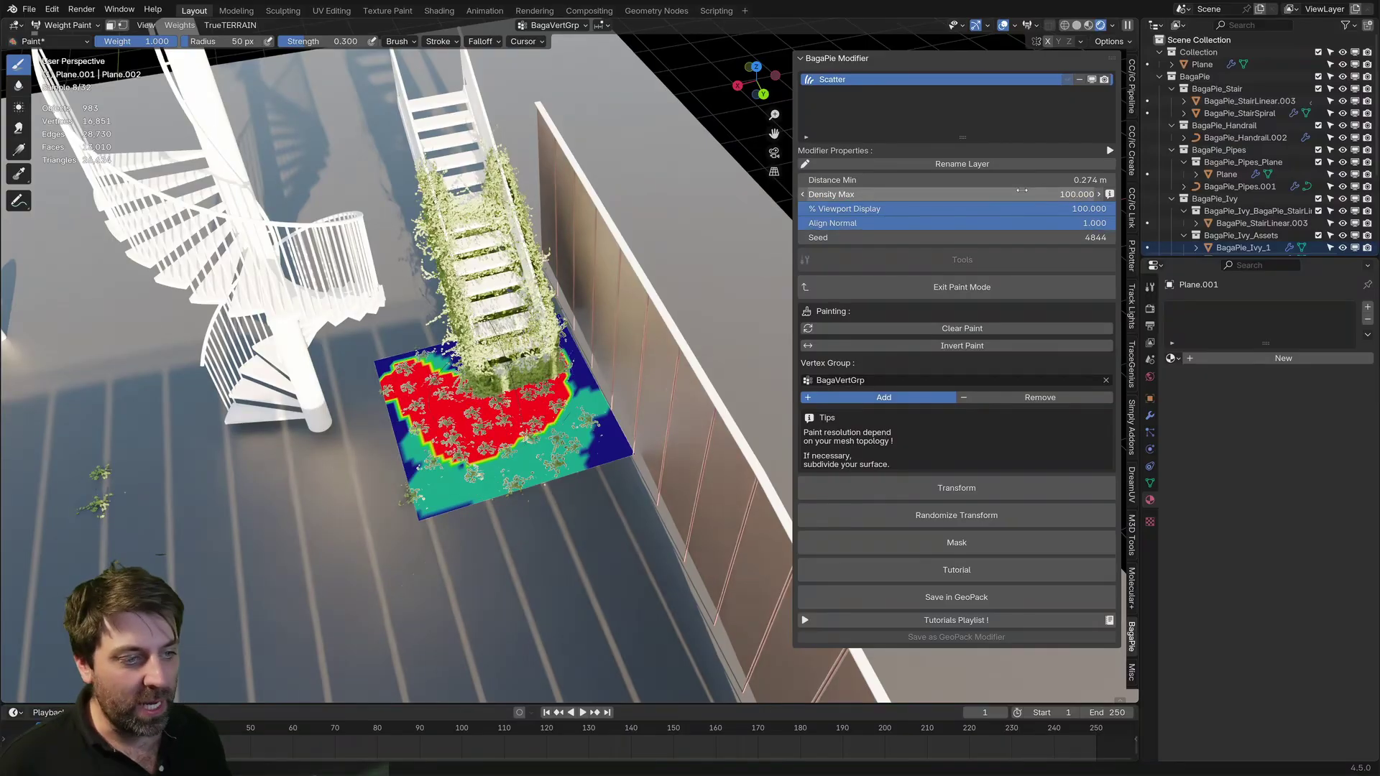
{"action": "left_click", "coordinate": [1021, 191]}
{"action": "type", "text": "150"}
{"action": "key", "text": "Return"}
{"action": "left_click", "coordinate": [1020, 180]}
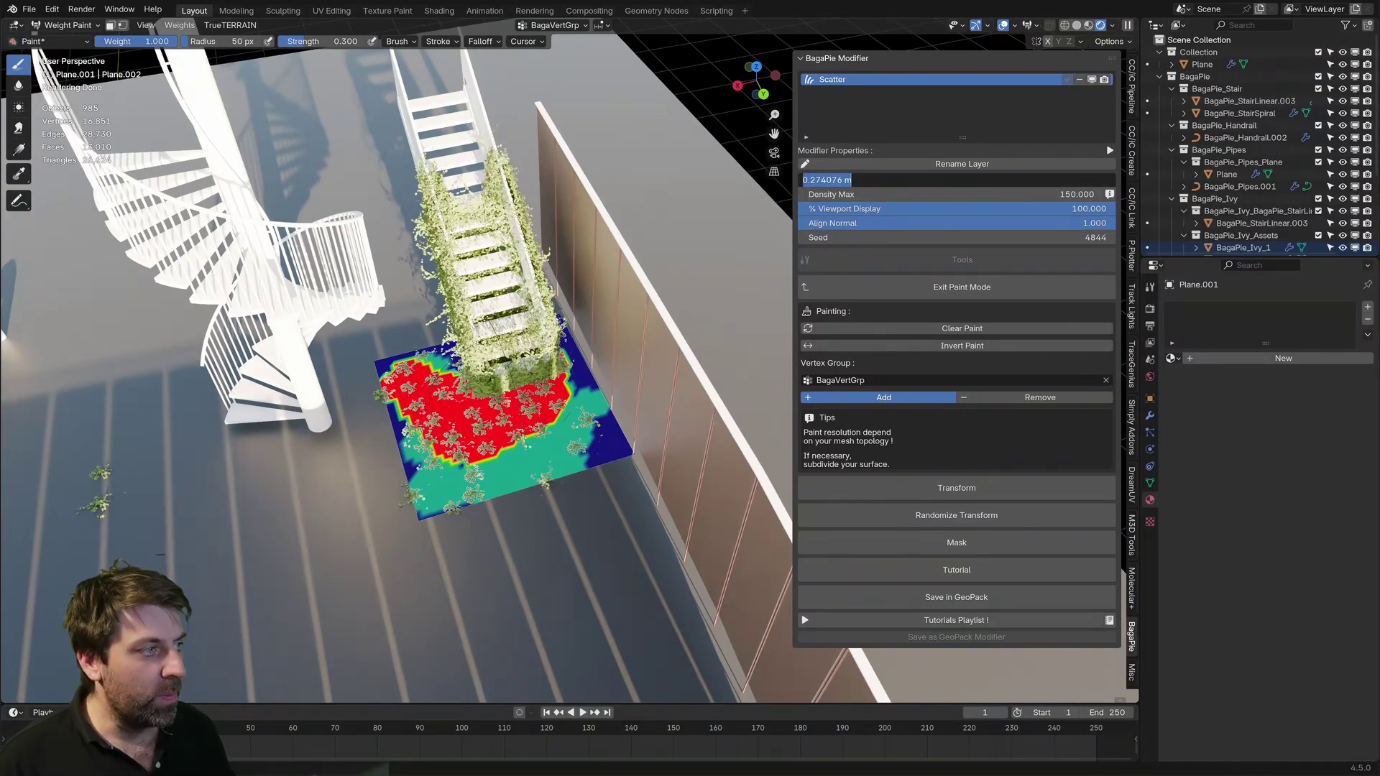
{"action": "type", "text": "0.02"}
{"action": "key", "text": "Return"}
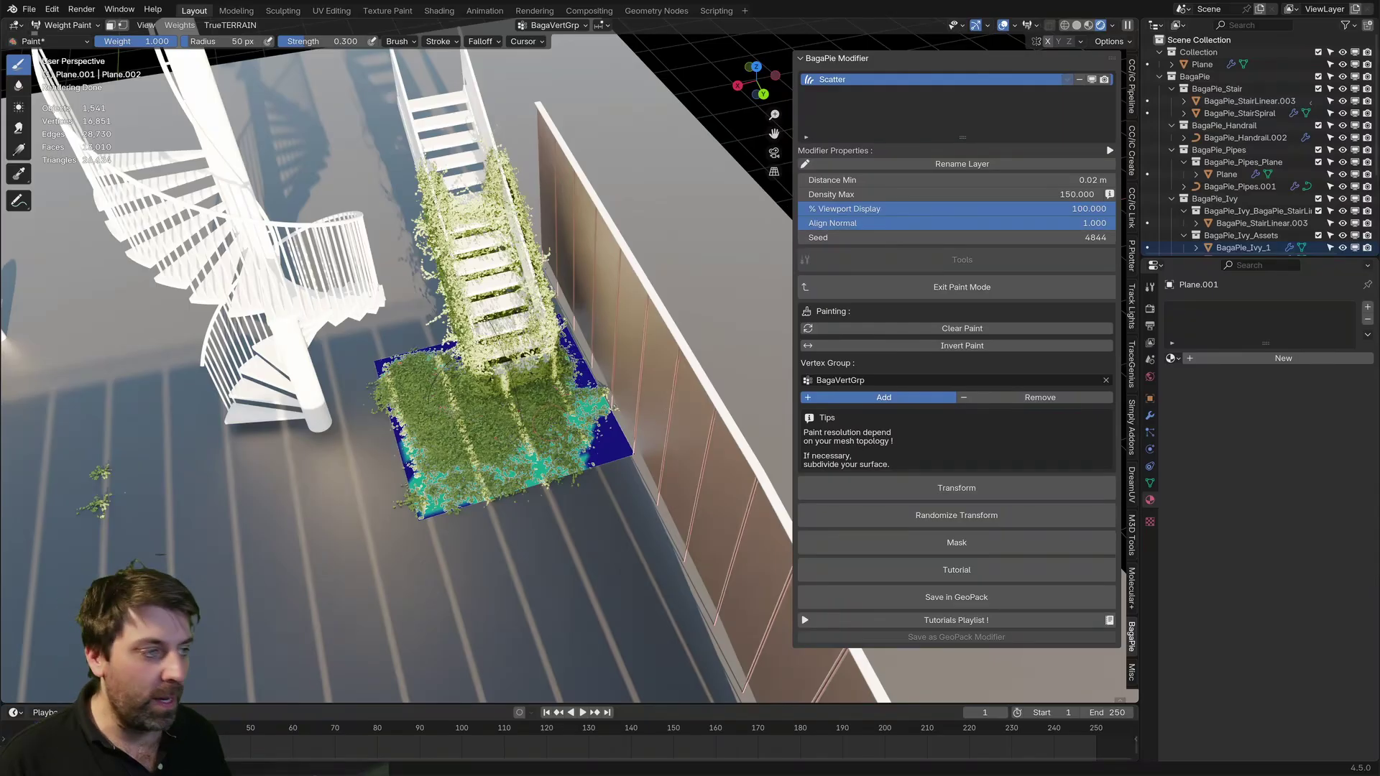
Step: Return to Object Mode and lower the scatter plane slightly along Z so it sinks just beneath the floor
{"action": "left_click", "coordinate": [65, 25]}
{"action": "left_click", "coordinate": [65, 39]}
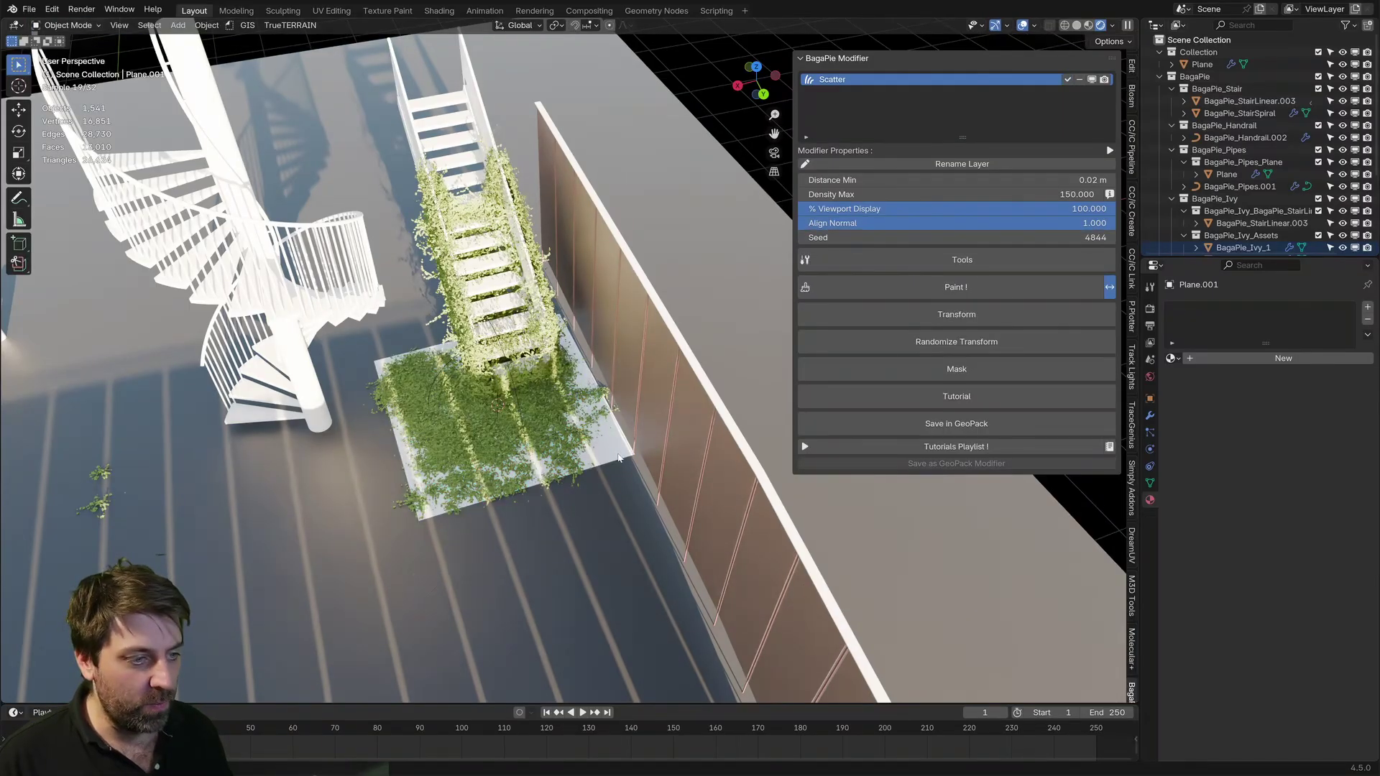
{"action": "left_click", "coordinate": [618, 457]}
{"action": "key", "text": "g"}
{"action": "key", "text": "z"}
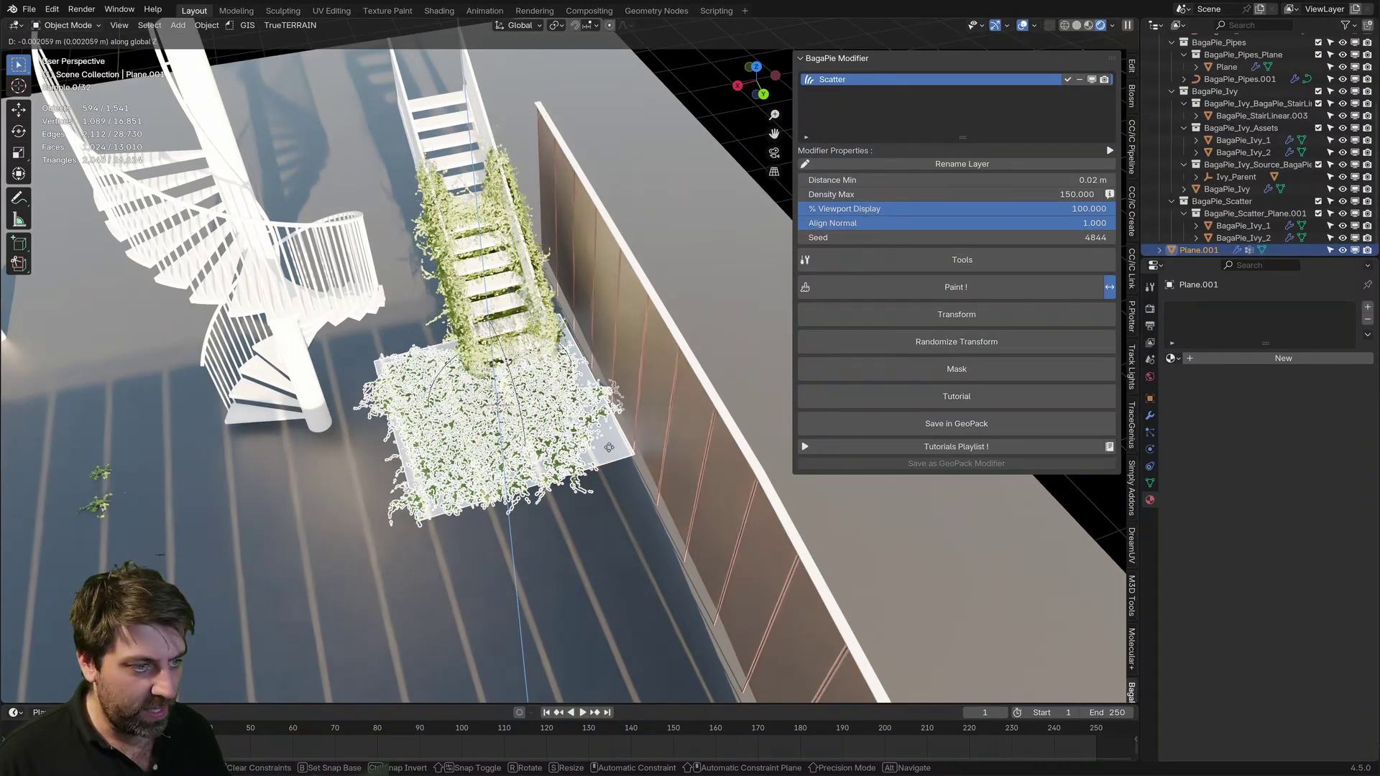
{"action": "left_click", "coordinate": [609, 451]}
{"action": "left_click", "coordinate": [719, 130]}
{"action": "middle_click_drag", "start_coordinate": [654, 327], "coordinate": [422, 239]}
{"action": "scroll", "coordinate": [496, 316], "scroll_direction": "up", "scroll_amount": 3}
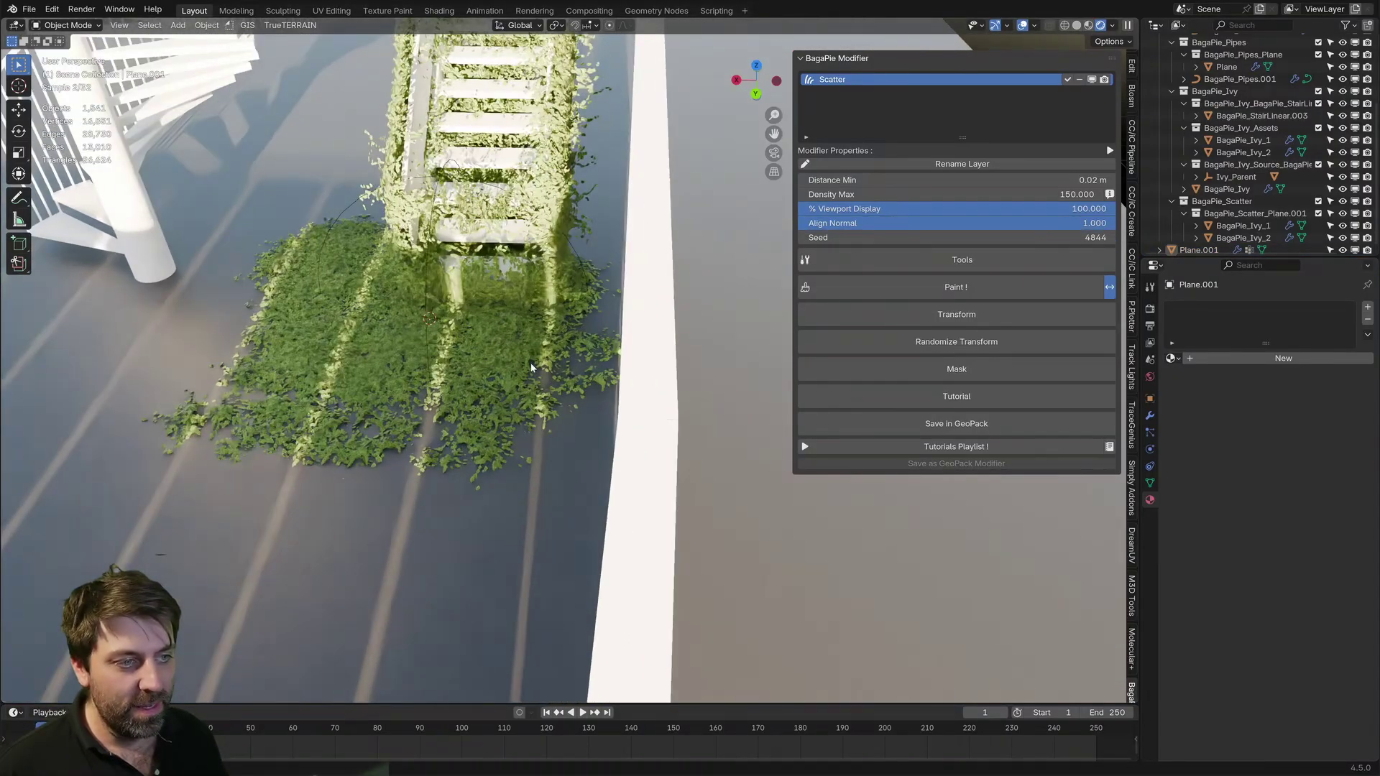
{"action": "middle_click_drag", "start_coordinate": [380, 377], "coordinate": [699, 342]}
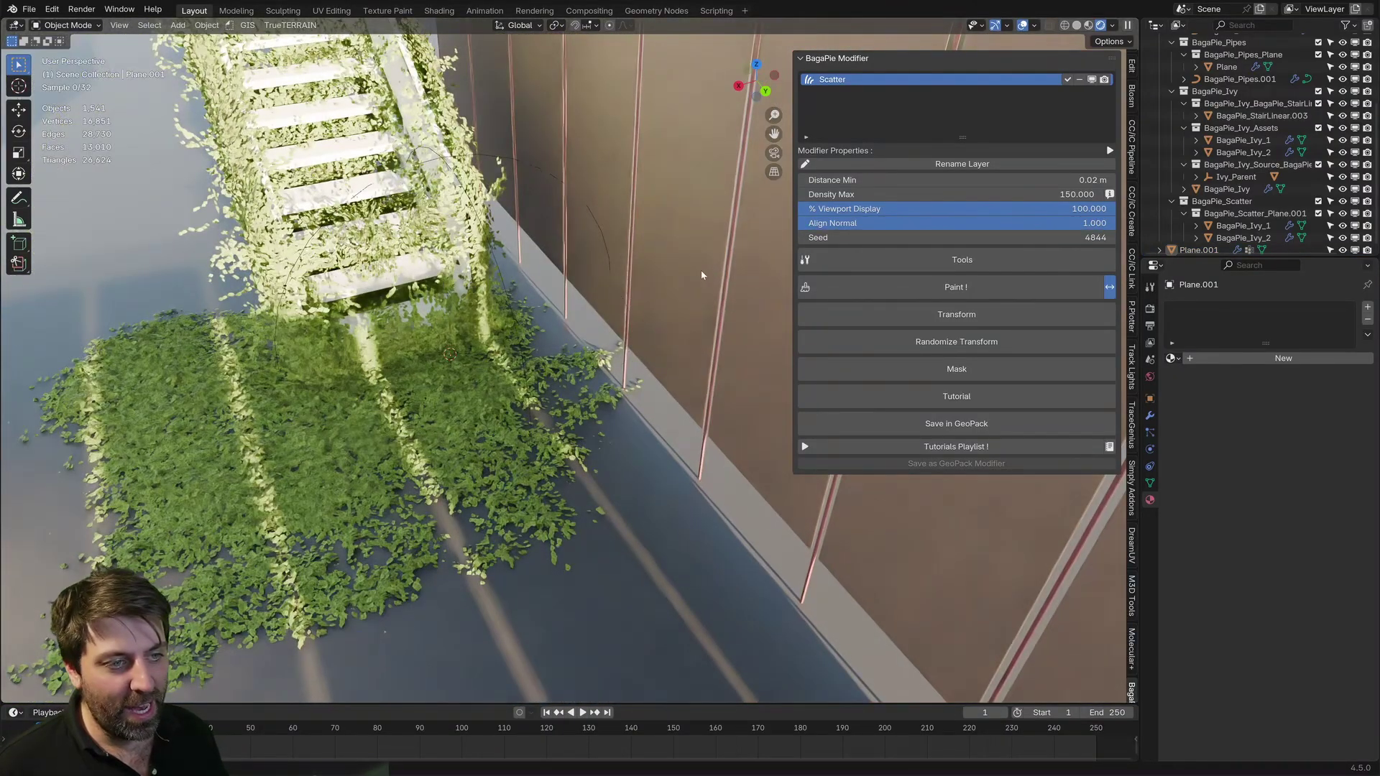
{"action": "middle_click_drag", "start_coordinate": [431, 384], "coordinate": [537, 329], "text": "shift"}
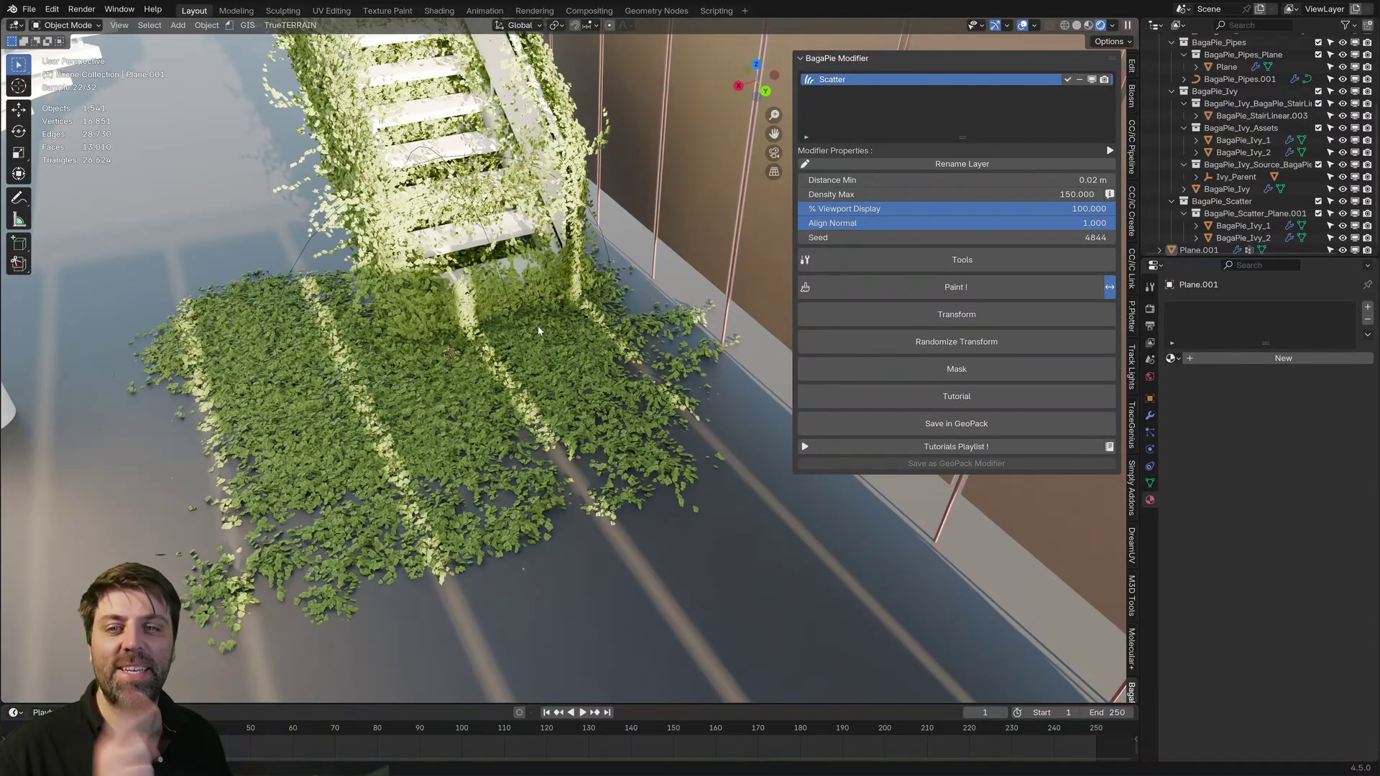